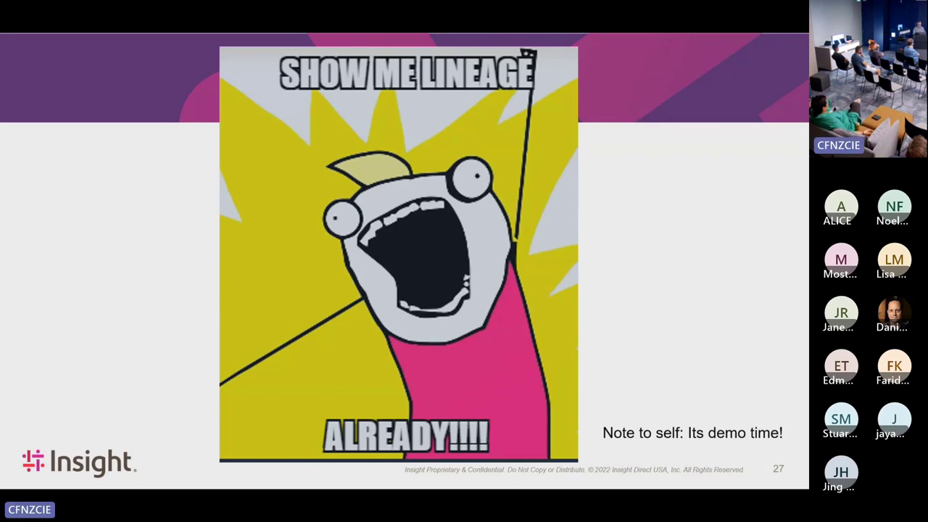
Step: End the PowerPoint slide show and bring the Azure portal browser window to the front
key(Escape)
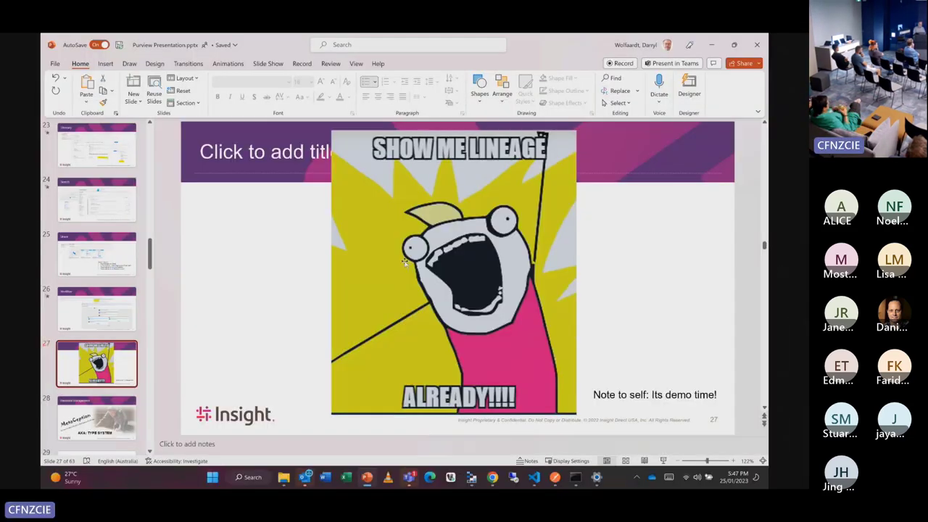
click(492, 477)
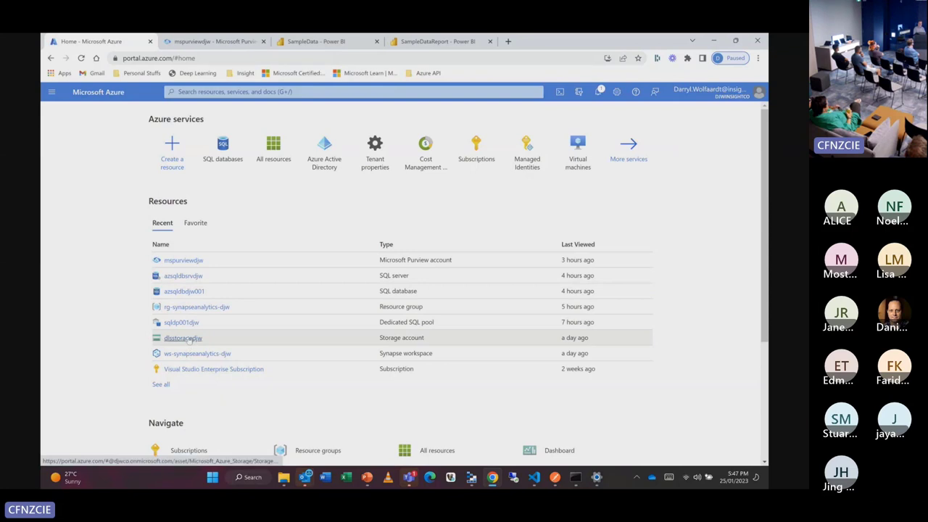
Step: Open the mspurviewdjw account from Recent resources, then go to its Microsoft Purview portal
click(190, 261)
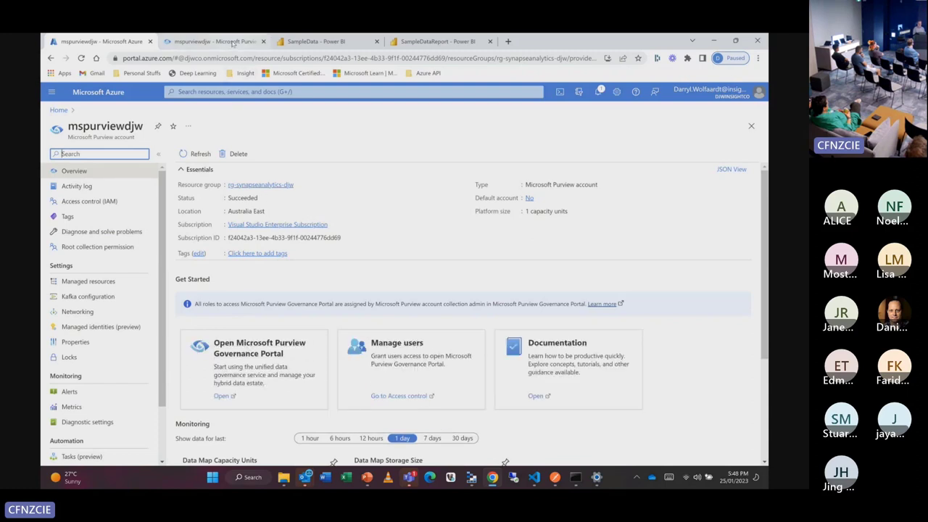
click(233, 42)
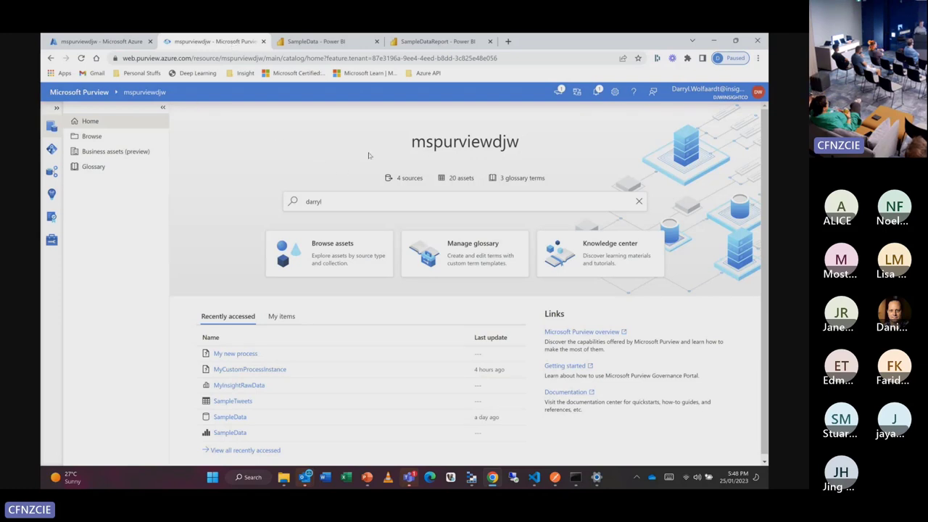
Step: Replace the catalog search text with 'sampledata' and run the search
click(342, 201)
key(BackSpace)
key(BackSpace)
key(BackSpace)
key(BackSpace)
key(BackSpace)
key(BackSpace)
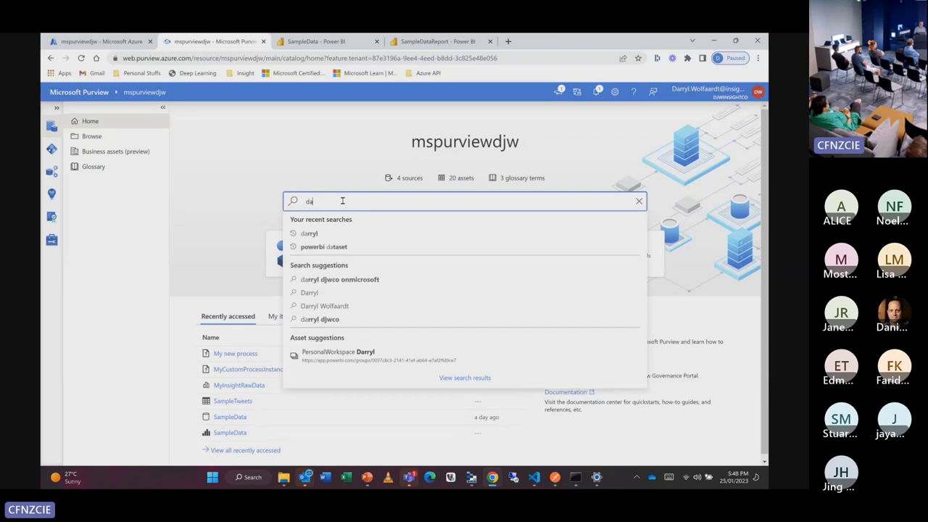
text(samples)
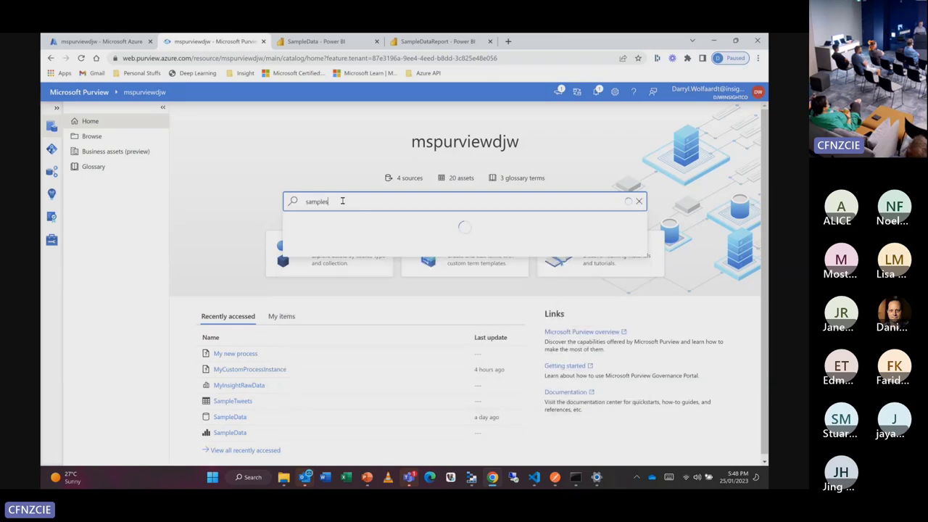
text(ata)
key(Return)
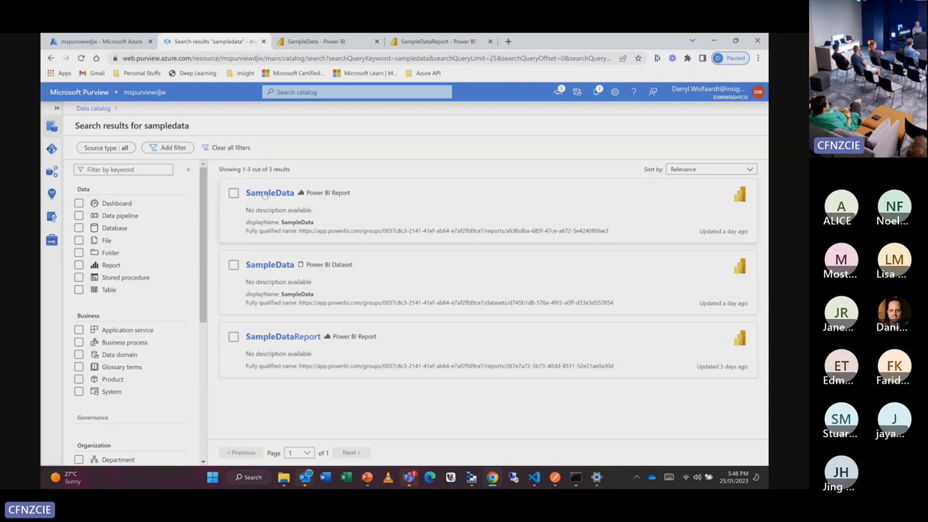
Step: Open the SampleData Power BI report asset, review its Contacts, then view its Lineage
click(264, 194)
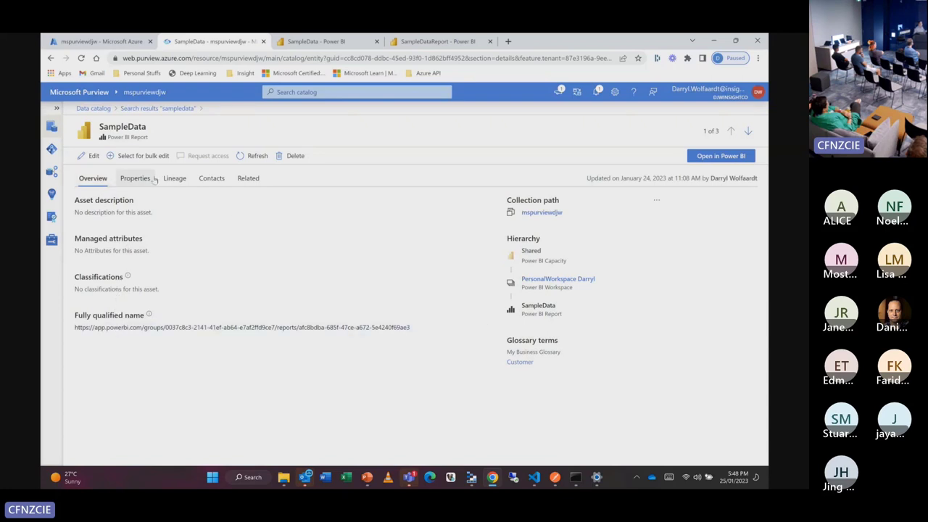
click(222, 183)
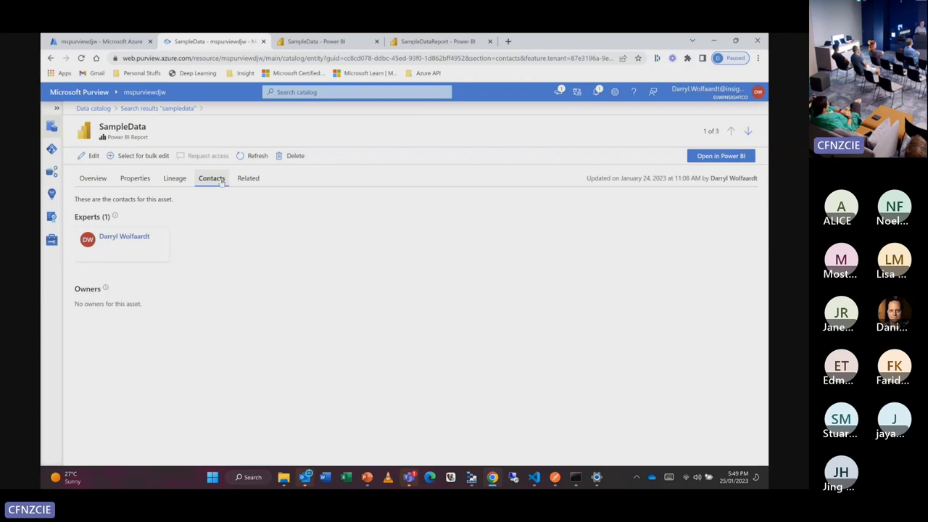
click(175, 180)
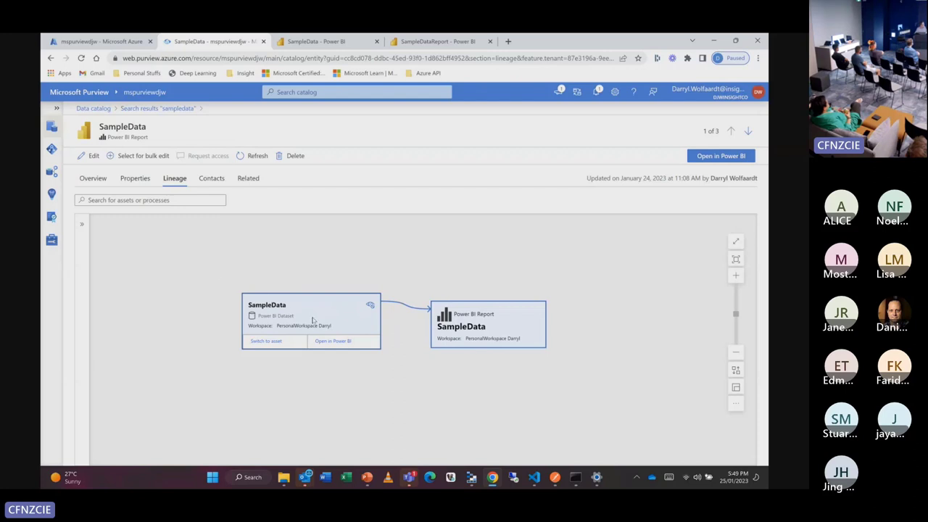
Step: Jump from the SampleData dataset node to the SampleDataReport asset and open it in Power BI
click(269, 341)
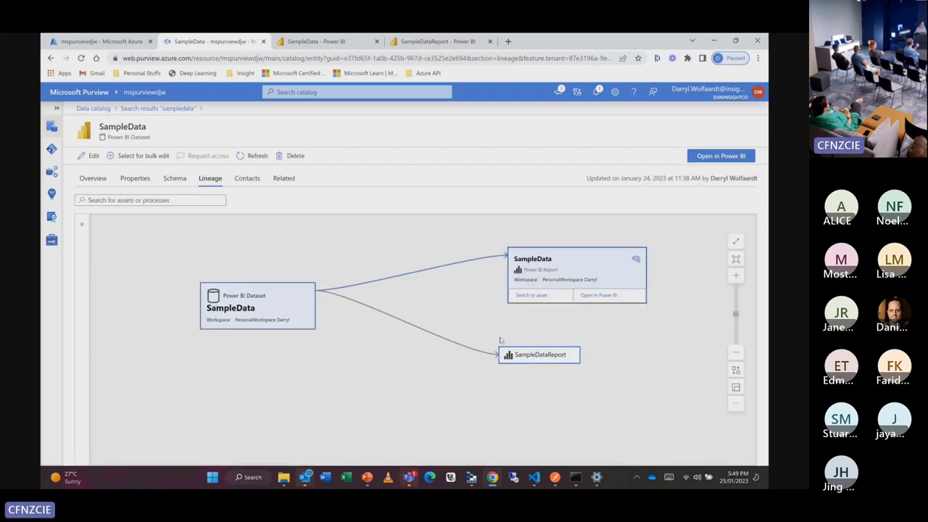
click(540, 354)
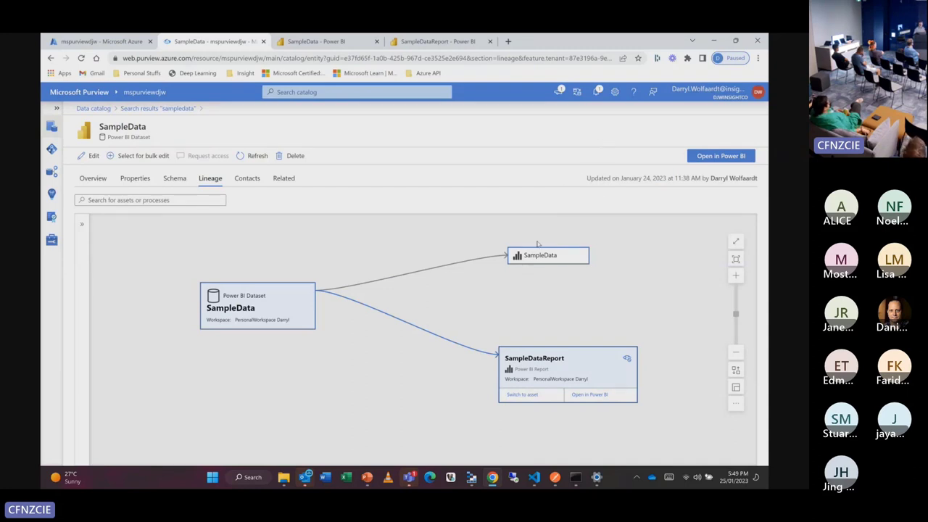
click(535, 397)
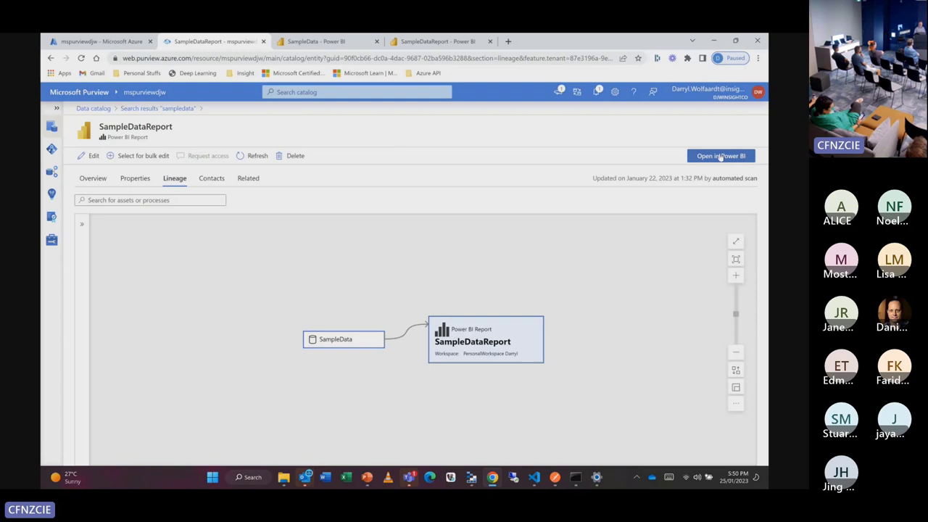
click(721, 156)
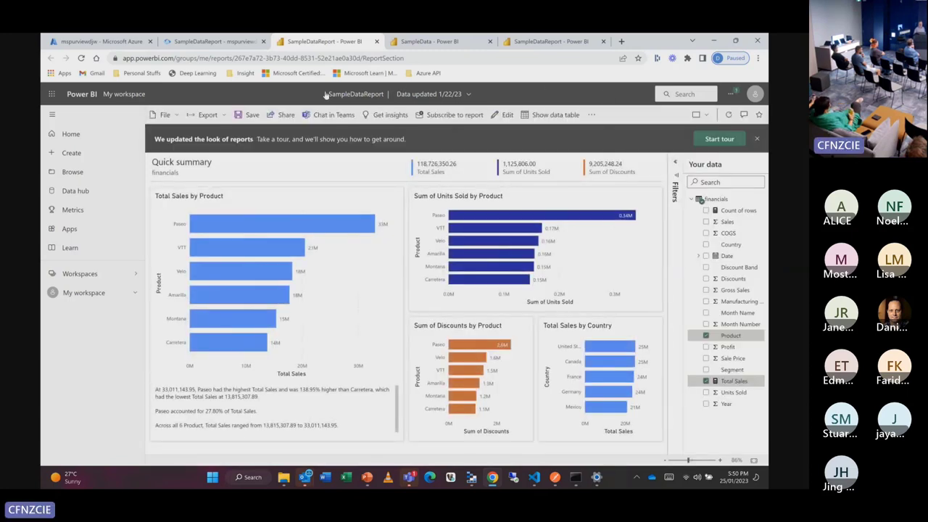
Step: Return from the Power BI financials report to SampleDataReport's lineage in Purview
click(213, 41)
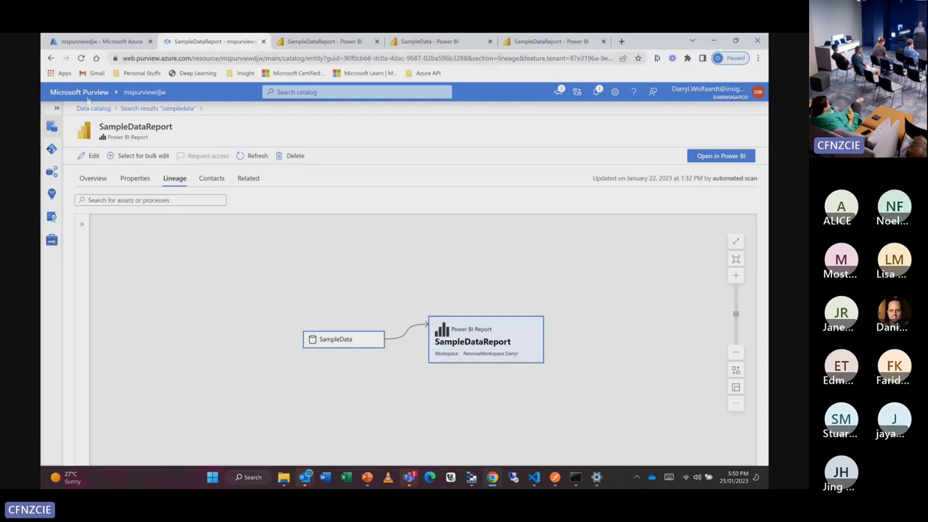
Step: Go to the Data Map Sources page listing the 4 sources under mspurviewdjw
mouse_move(376, 339)
click(52, 150)
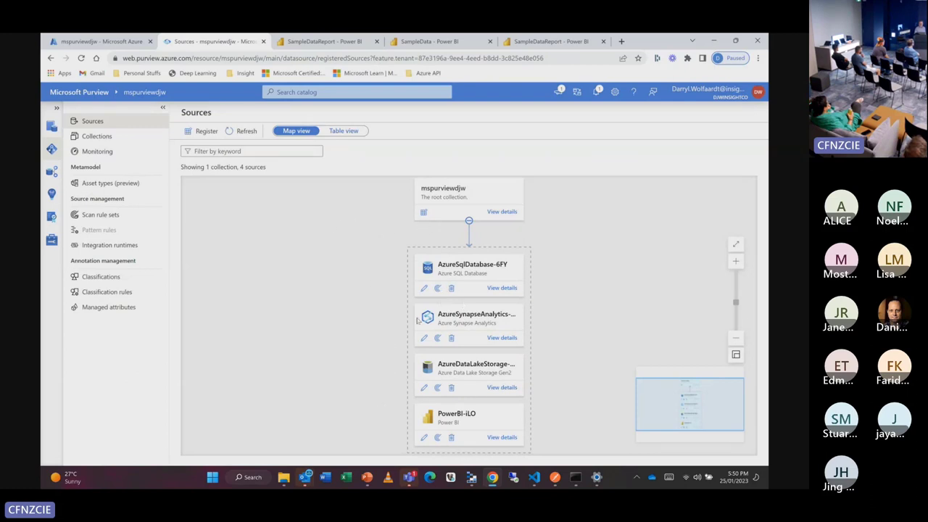
Step: Check Monitoring's 5 succeeded scans, then go to the Data share (preview) overview
click(97, 149)
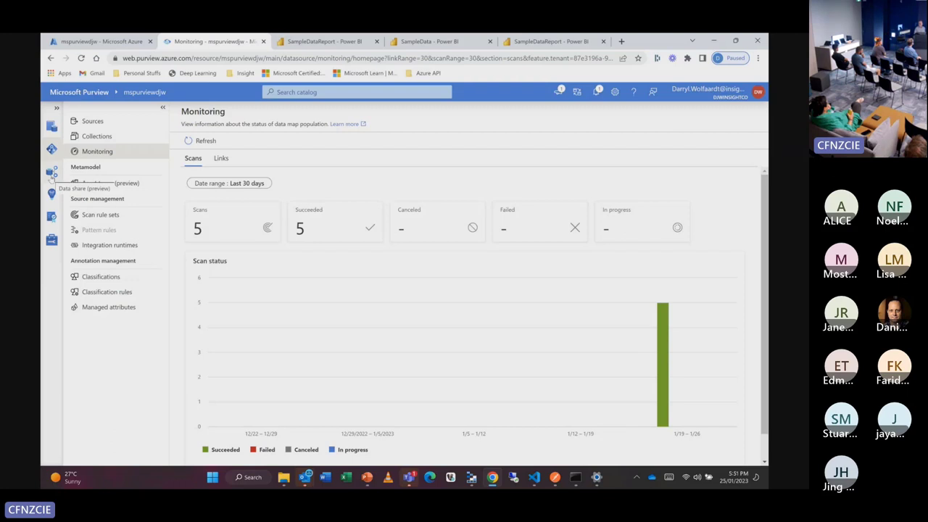
click(51, 177)
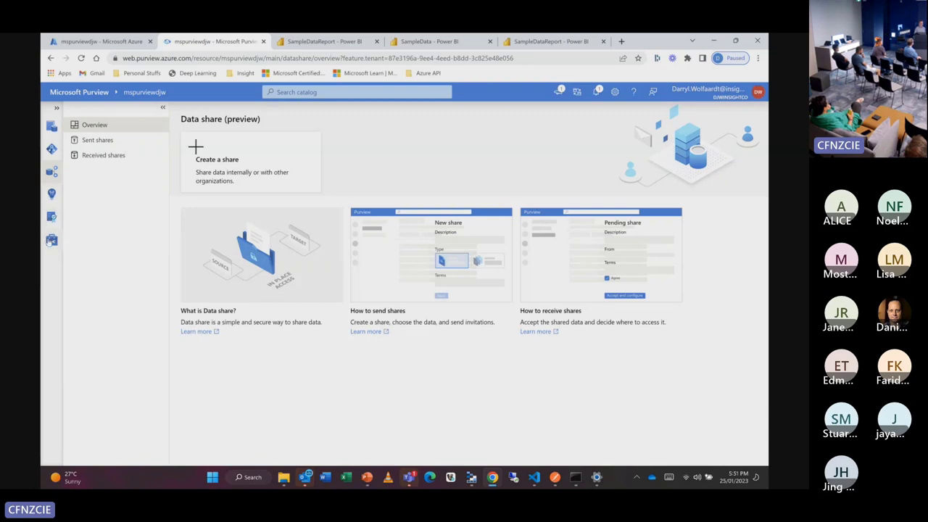
Step: View the Management overview page, then return to the Data Catalog home page
click(52, 240)
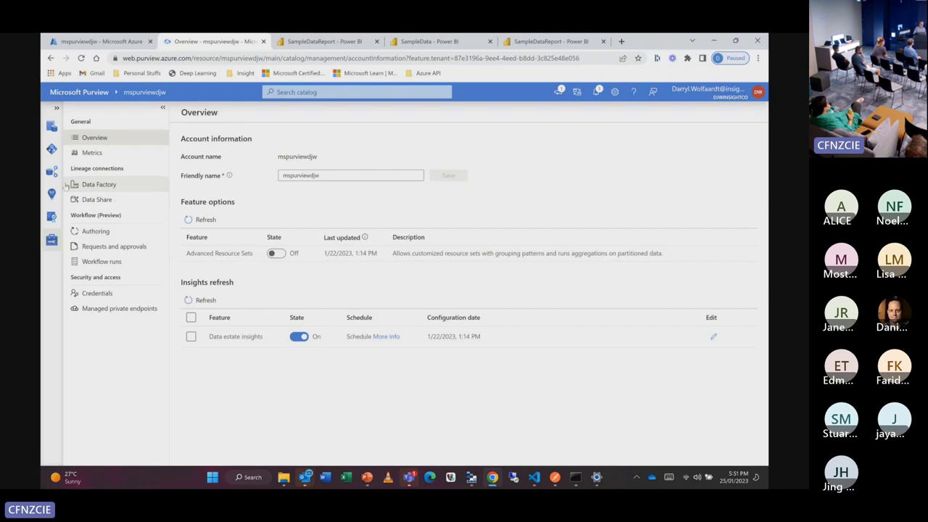
click(51, 128)
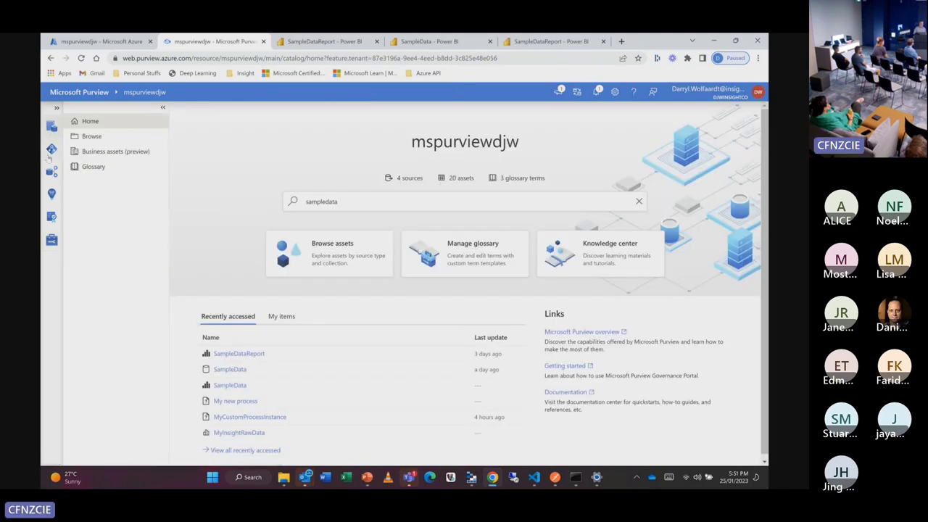
click(51, 150)
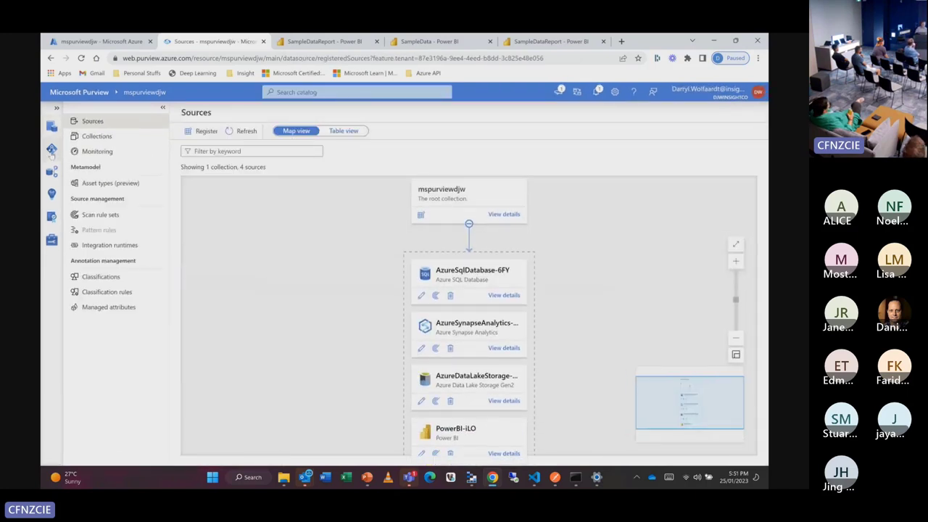
key(ctrl+plus)
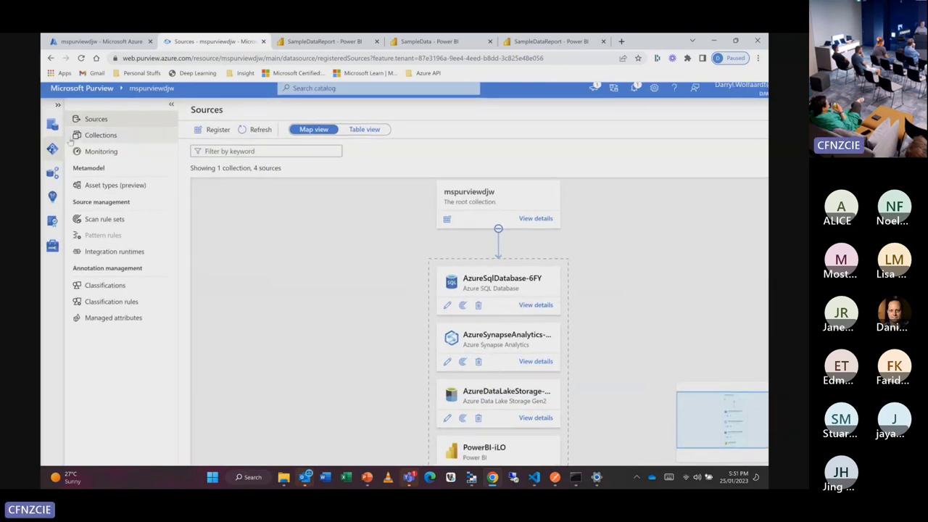
click(51, 127)
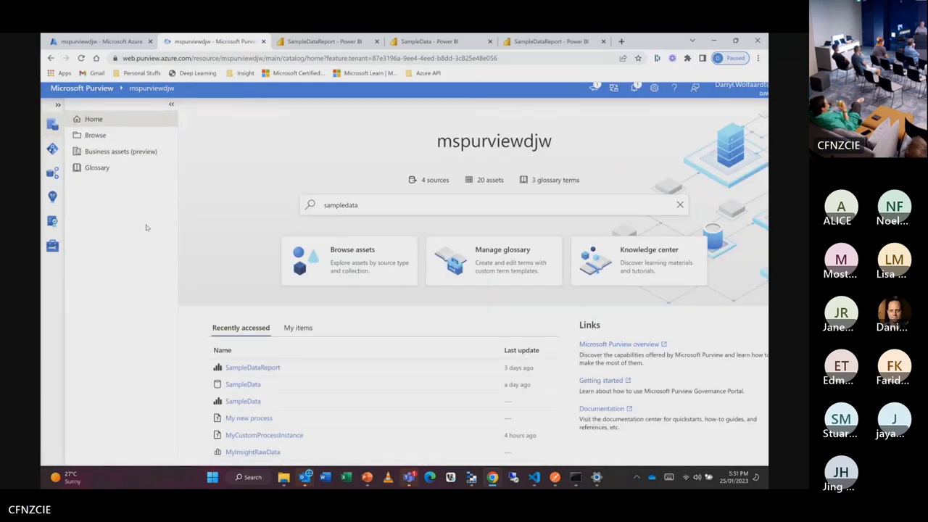
click(236, 371)
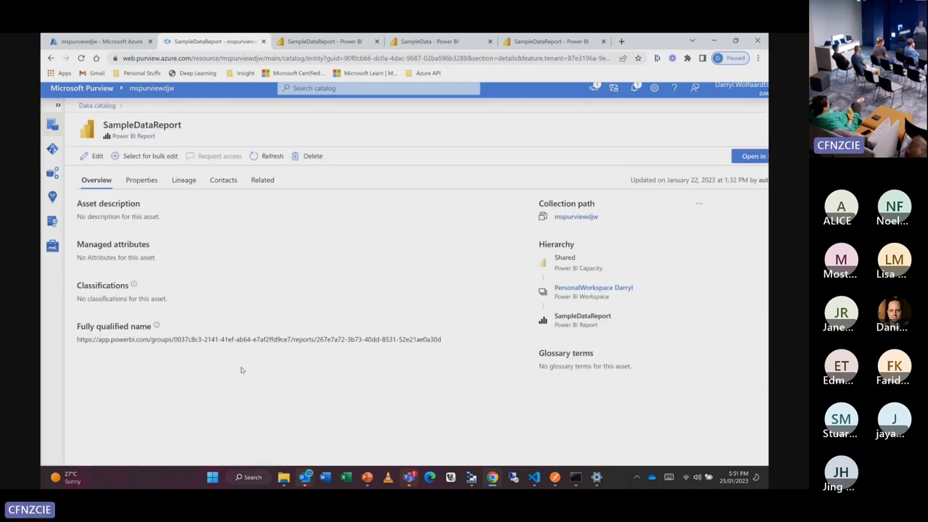
click(52, 125)
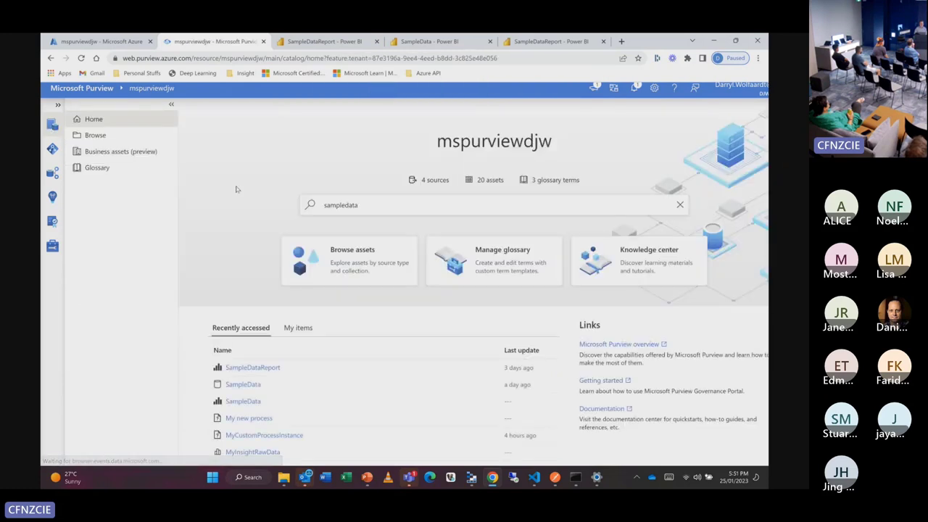
click(348, 205)
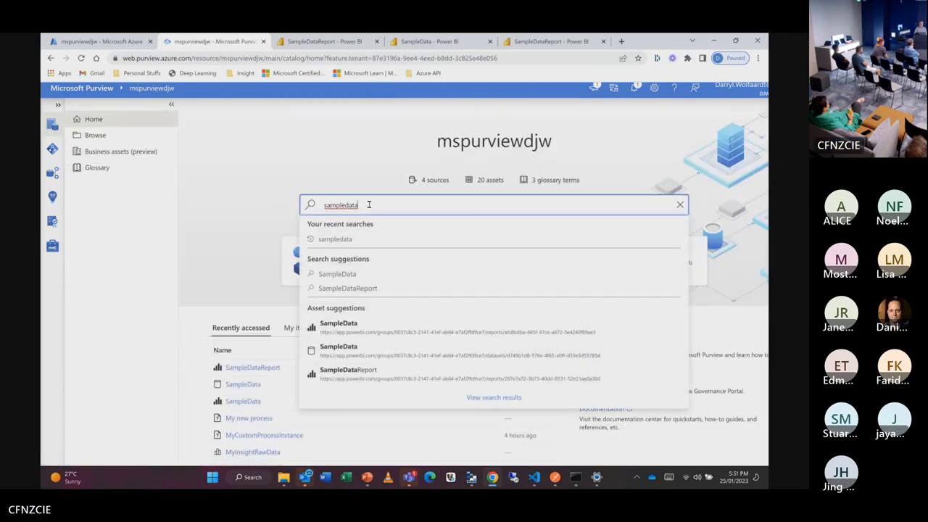
Step: Search the catalog for 'sampletweet', find no assets, and return to the catalog home
key(BackSpace)
key(BackSpace)
key(BackSpace)
key(BackSpace)
key(BackSpace)
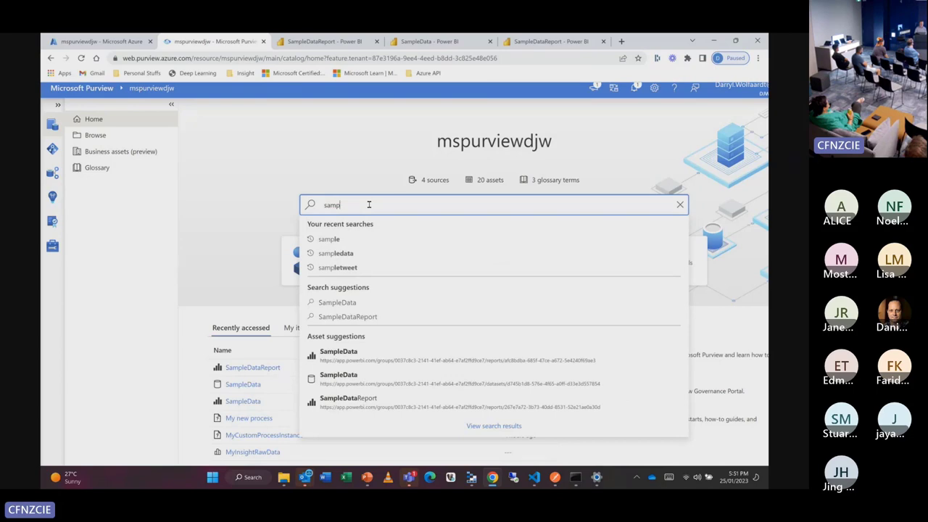
text(etw)
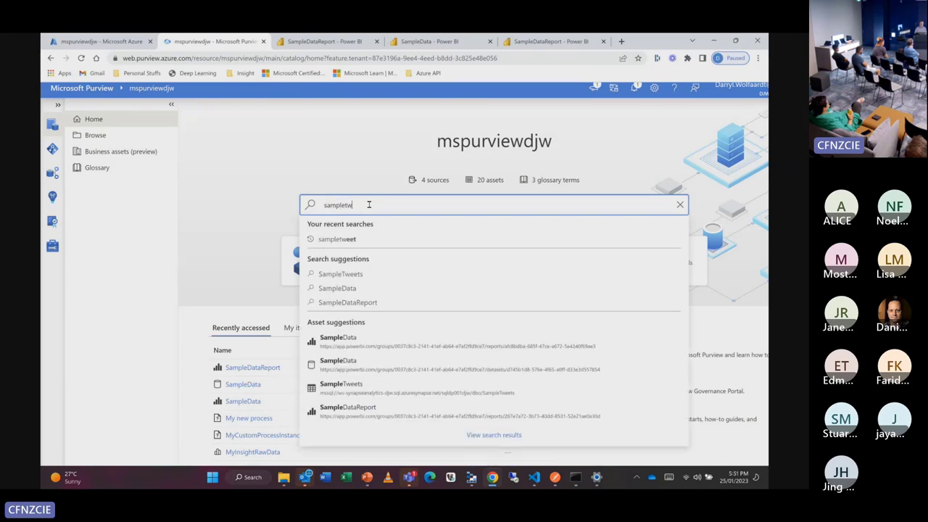
click(352, 239)
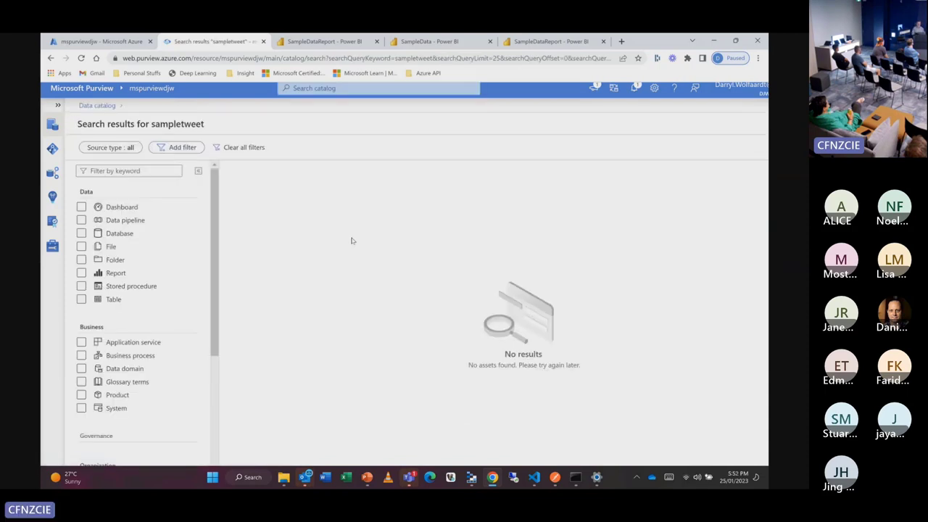
click(52, 126)
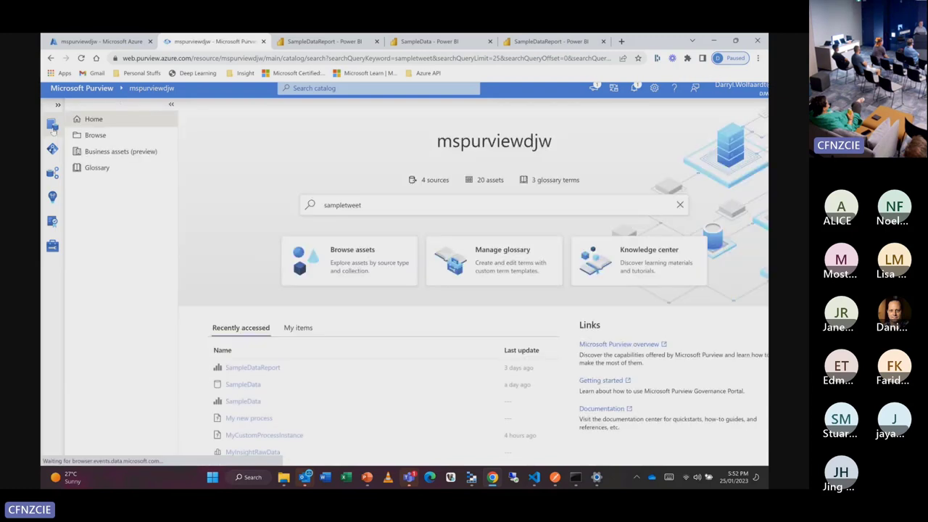
Step: Search the Purview catalog for 'tweet' and open the SampleTweets Synapse table asset page
click(370, 205)
key(BackSpace)
key(BackSpace)
key(BackSpace)
key(BackSpace)
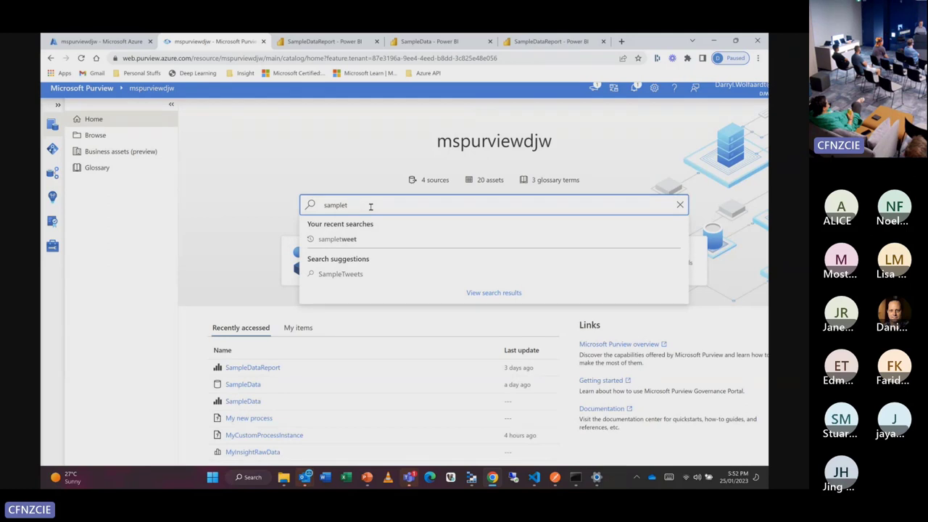
key(BackSpace)
key(BackSpace)
key(BackSpace)
key(BackSpace)
key(BackSpace)
key(BackSpace)
key(BackSpace)
text(tweet)
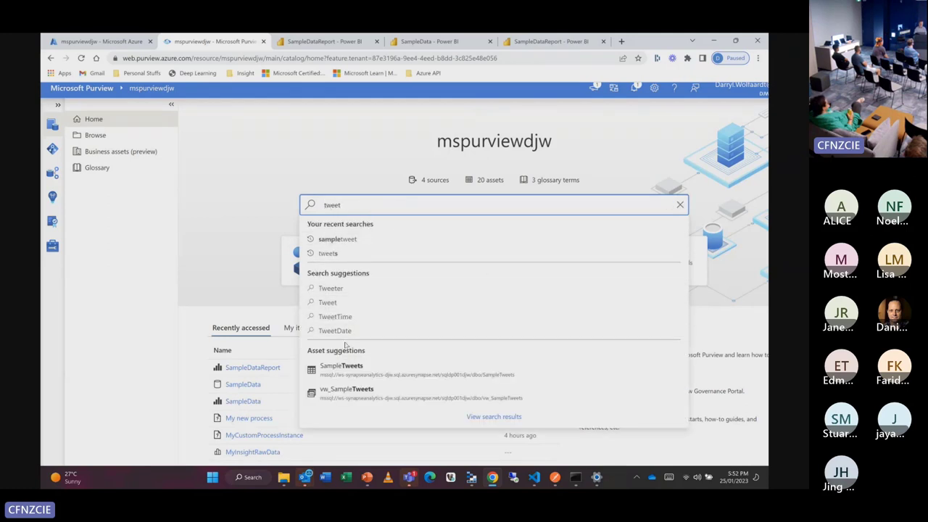
click(346, 374)
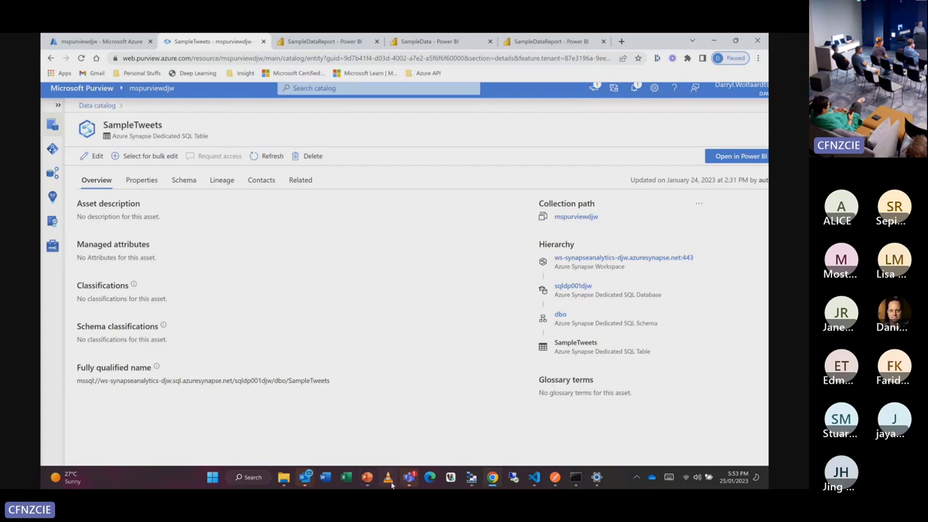
Step: Return to the Purview Presentation slides in PowerPoint
mouse_move(369, 482)
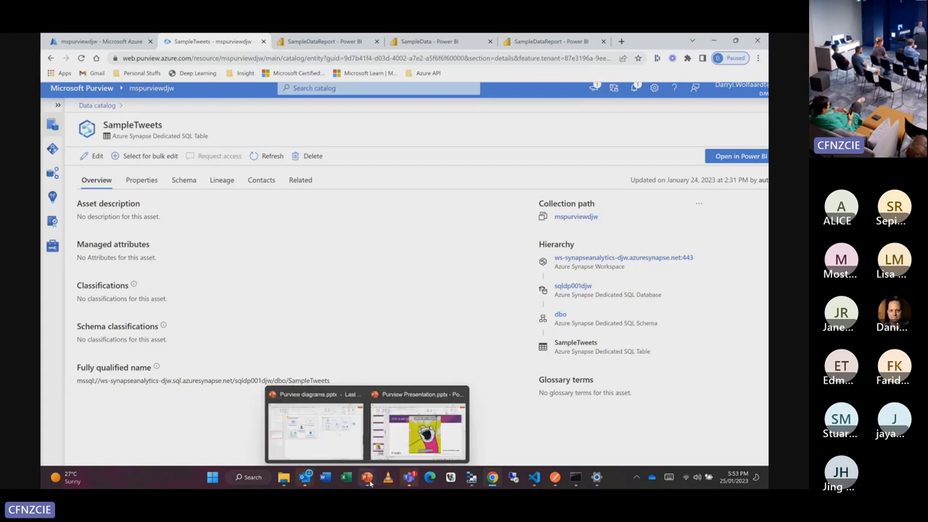
click(393, 449)
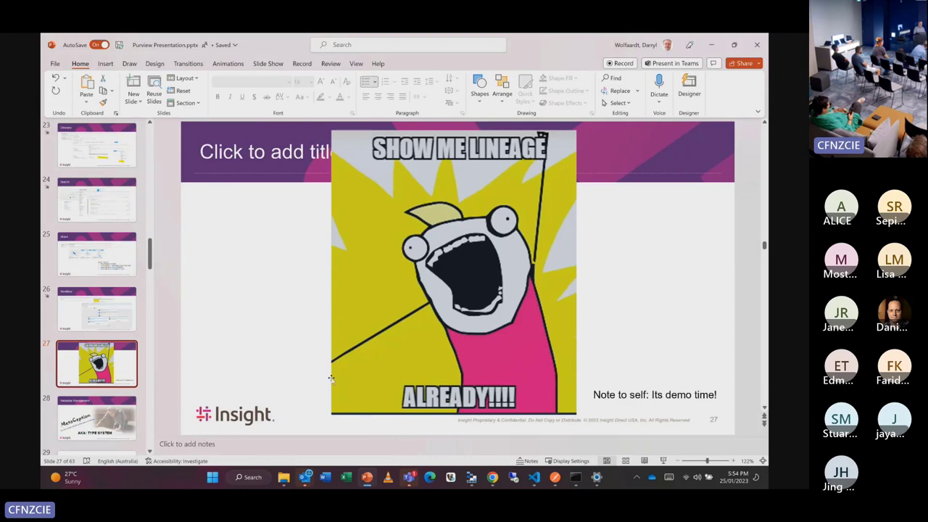
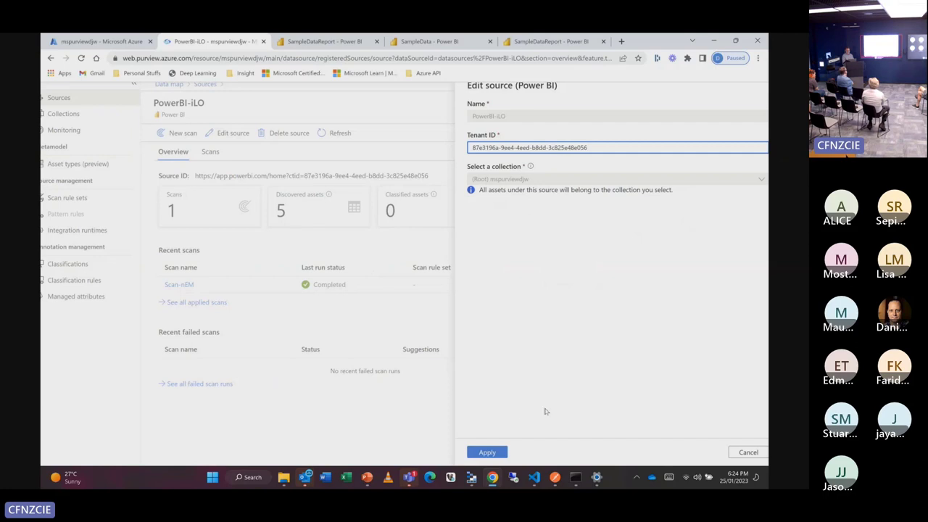
Step: Discard the source settings, review Scan-nEM's completed run details, and return to the Sources map
click(750, 452)
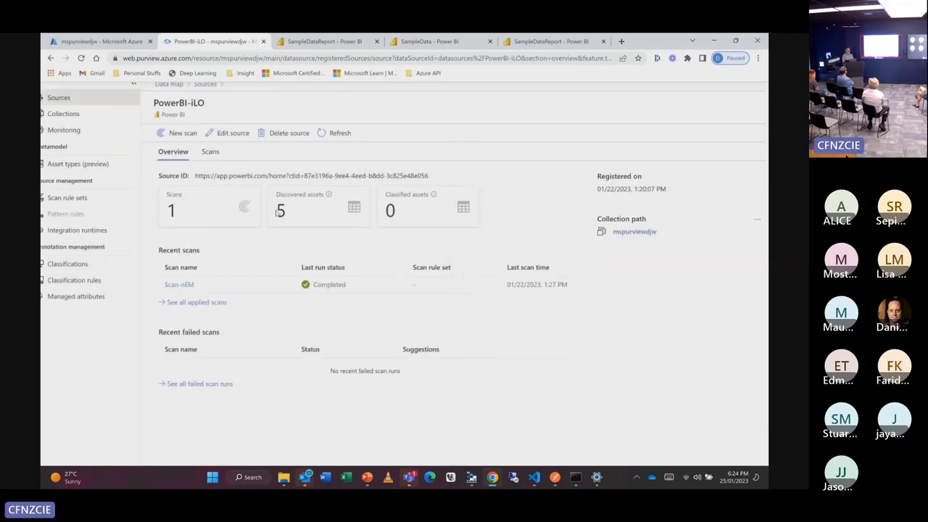
click(210, 151)
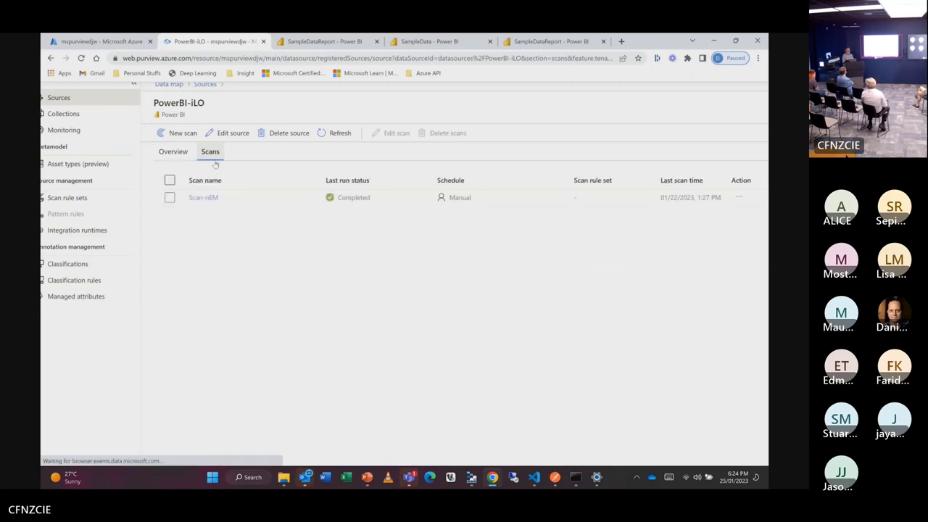
click(207, 198)
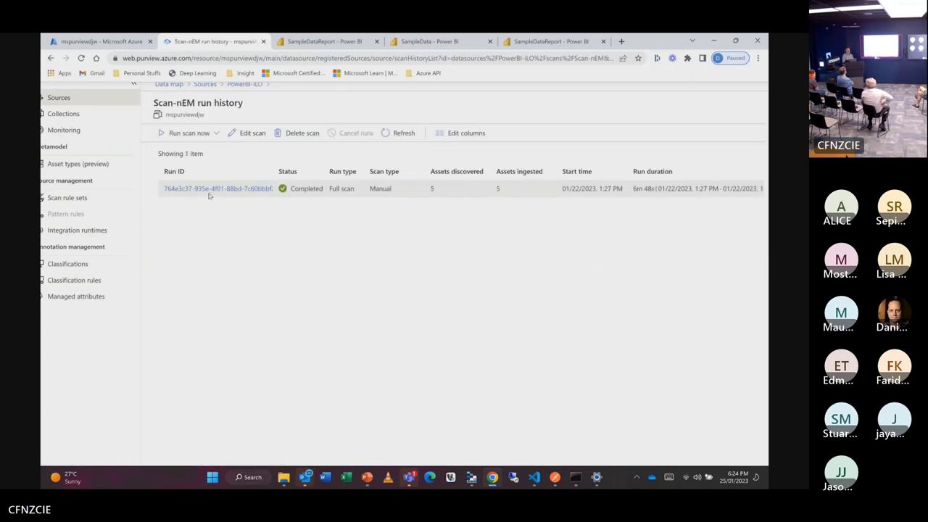
click(210, 190)
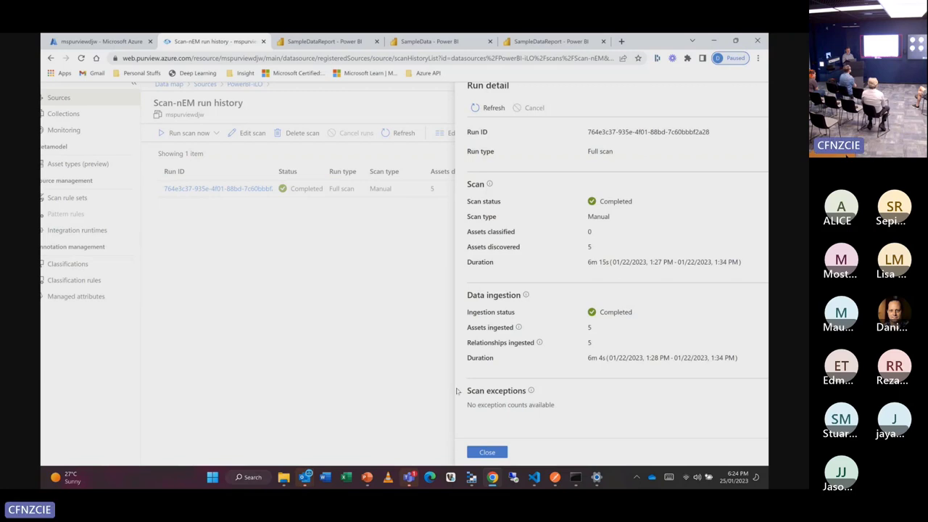
click(486, 453)
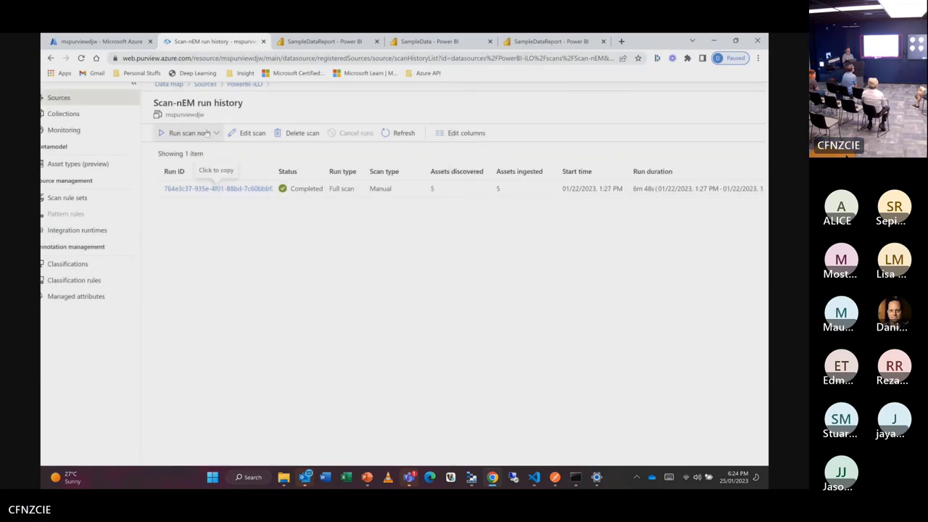
click(205, 84)
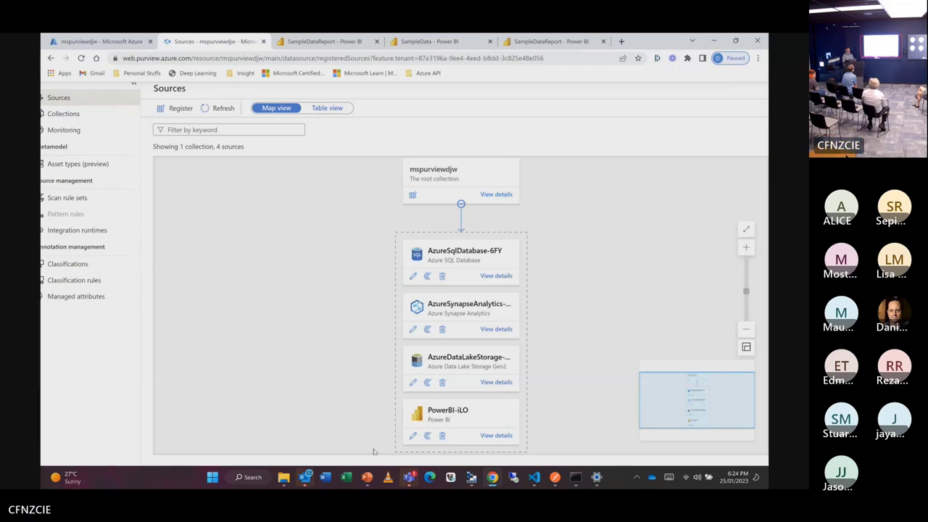
Step: Reopen PowerBI-iLO's edit form, then switch to the SampleDataReport Power BI tab
click(412, 436)
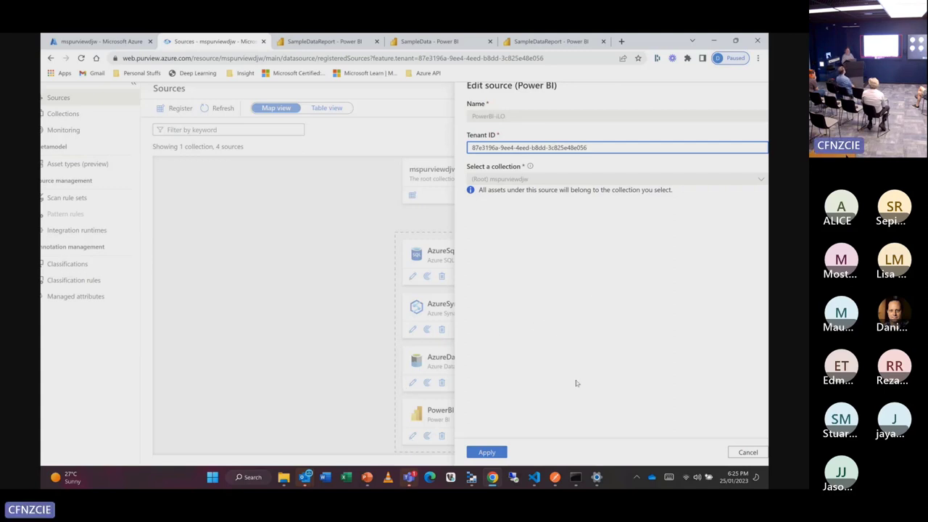
scroll(309, 205, up, 2)
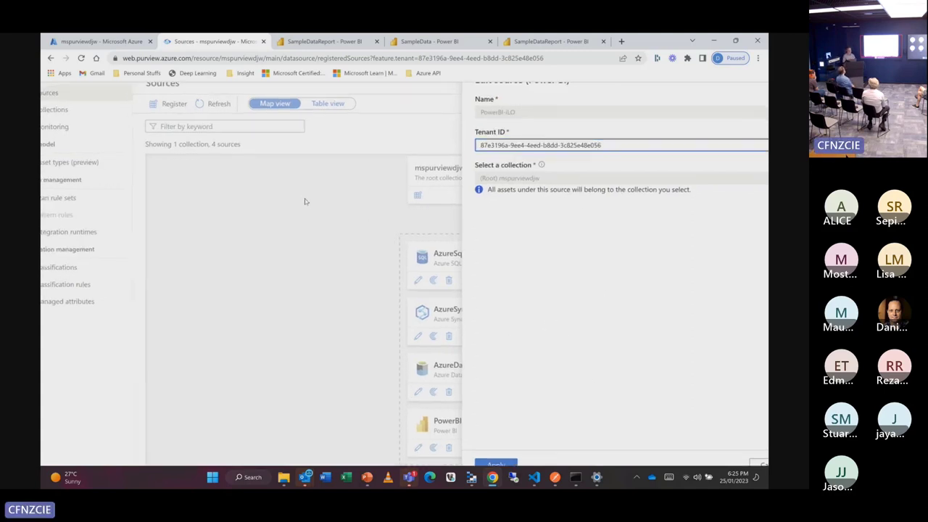
click(324, 42)
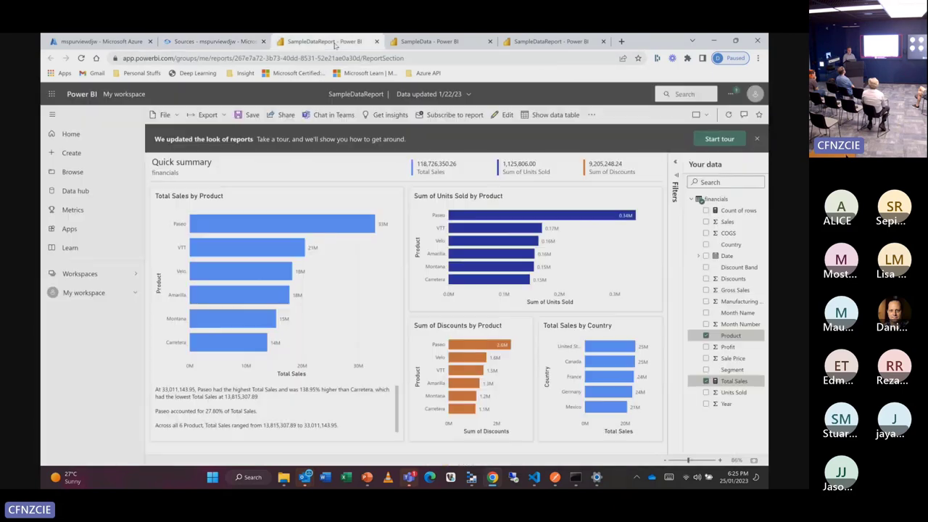
Step: Open the Microsoft 365 admin center from Power BI's app launcher
click(50, 94)
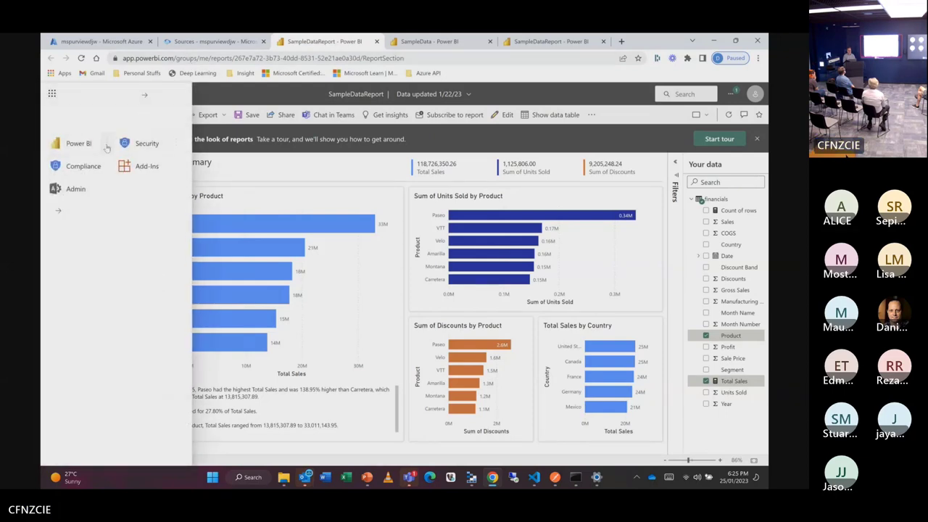
click(77, 190)
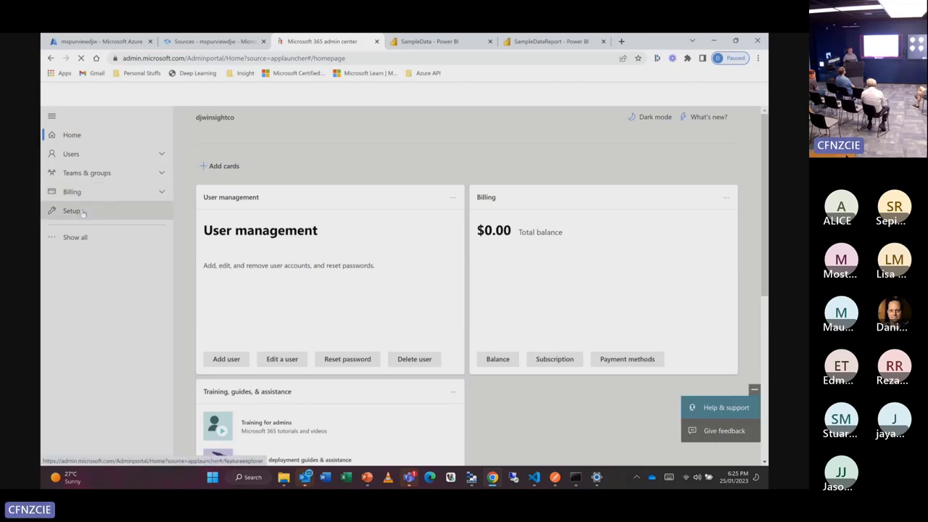
Step: View the admin center's Setup page, then return to the SampleDataReport Power BI tab
click(81, 211)
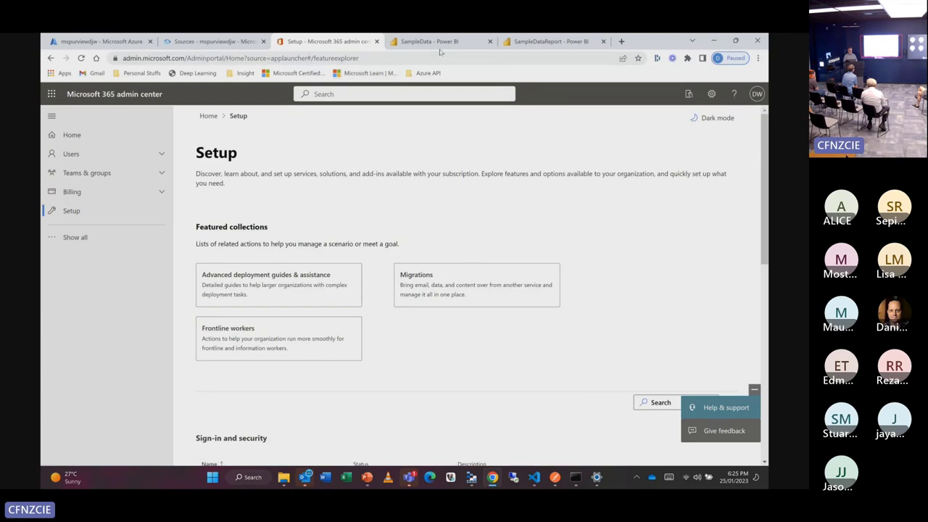
click(550, 45)
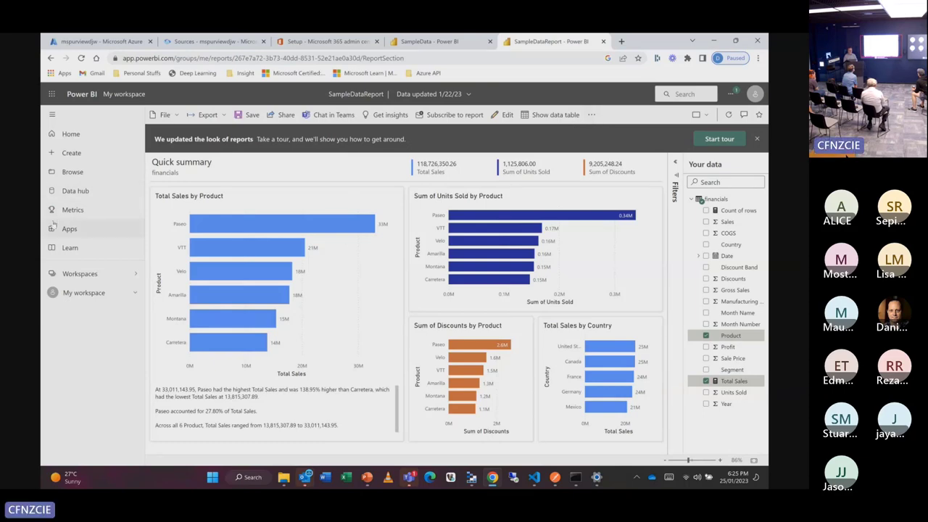
Step: Auto-create a quick summary report from the SampleData dataset in My workspace
click(80, 292)
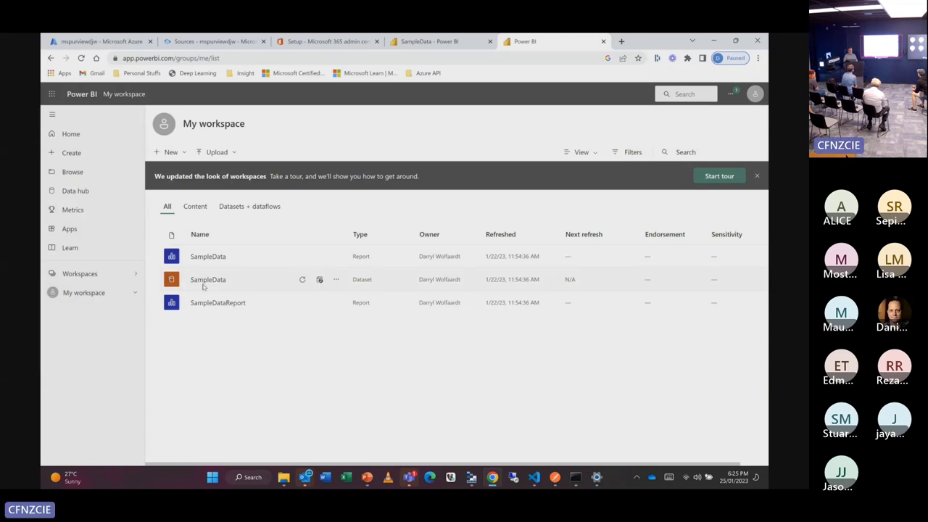
click(205, 280)
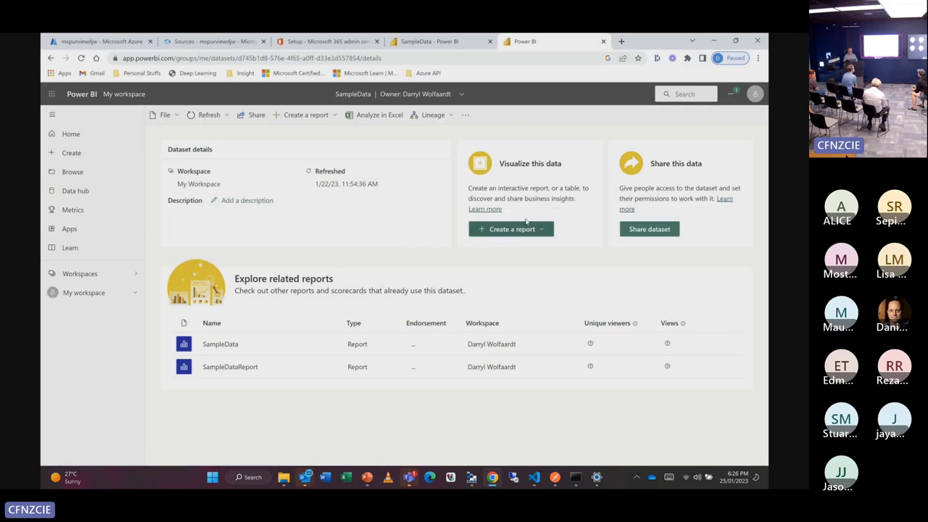
click(521, 231)
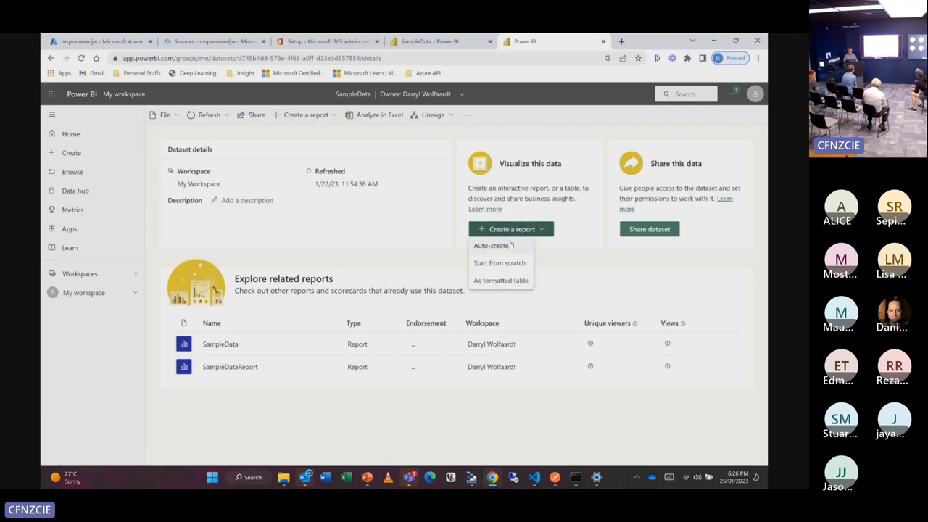
click(500, 246)
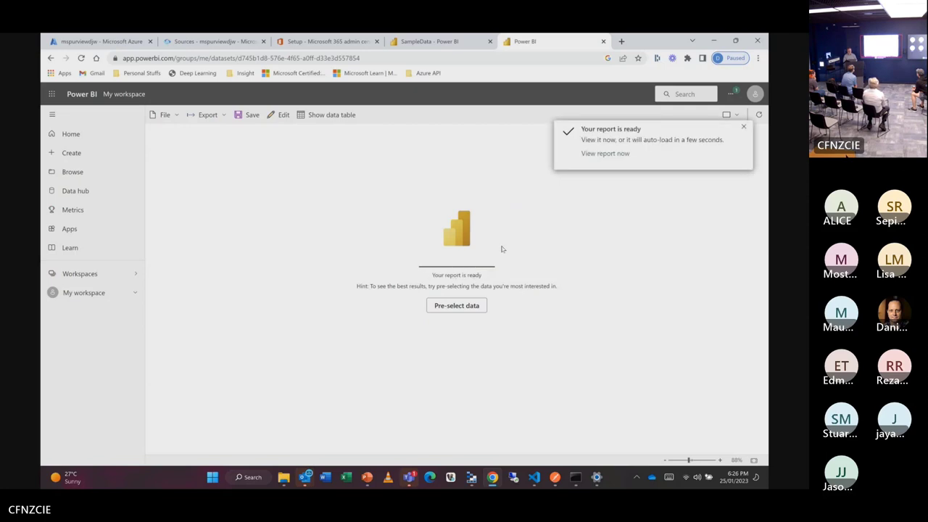
click(606, 154)
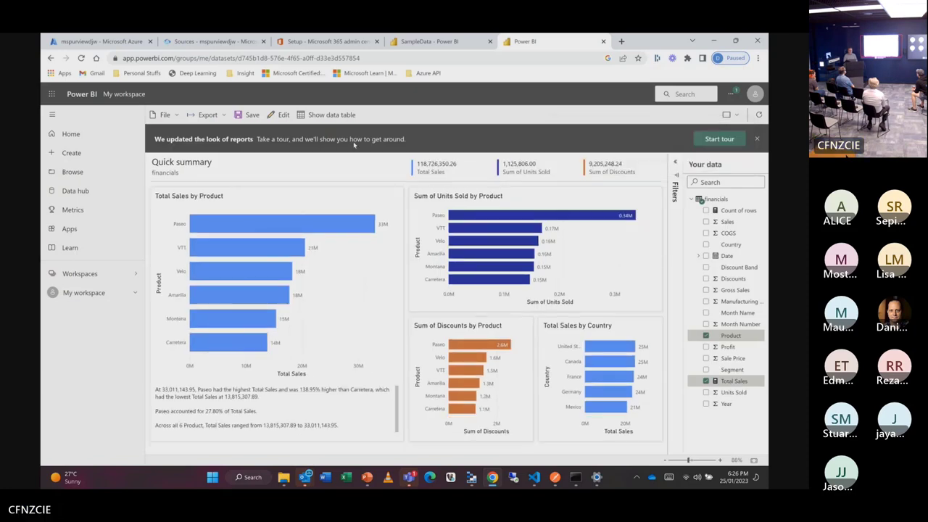
Step: Save the generated report as 'RezasReport'
click(258, 122)
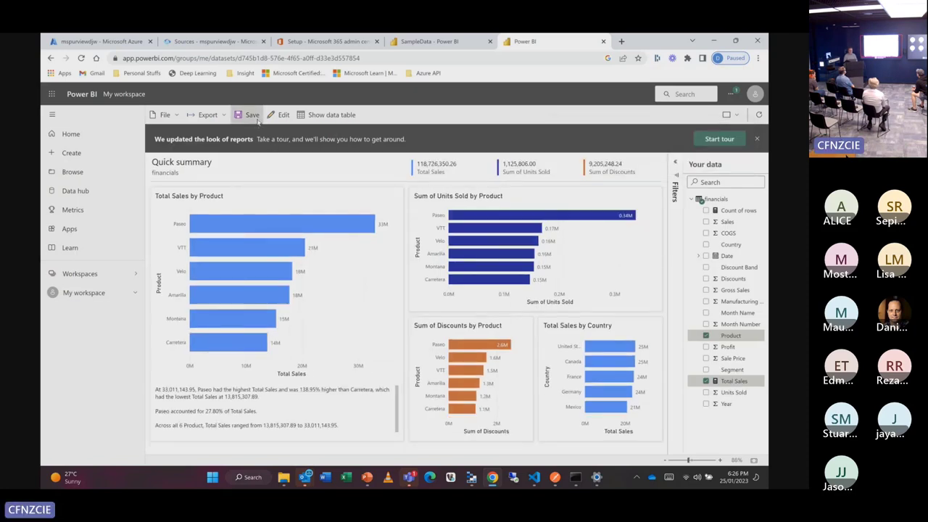
text(Re)
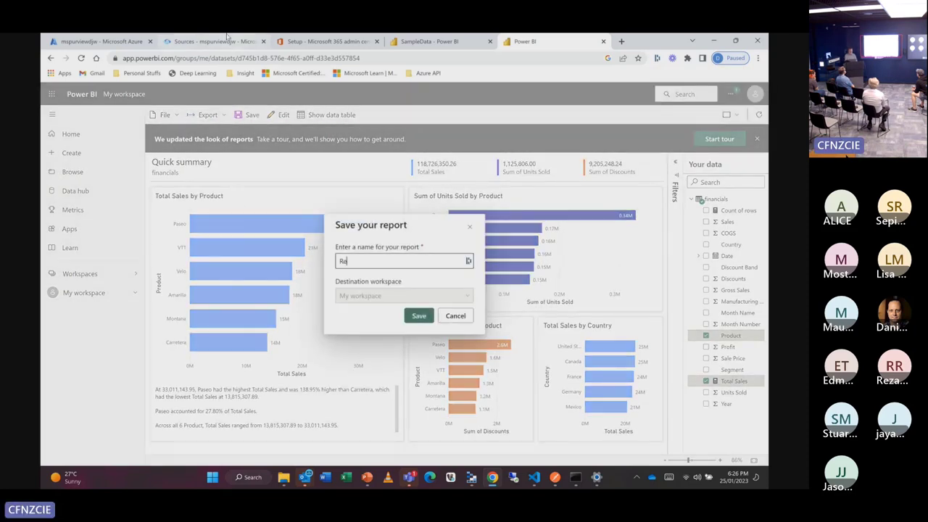
text(zas)
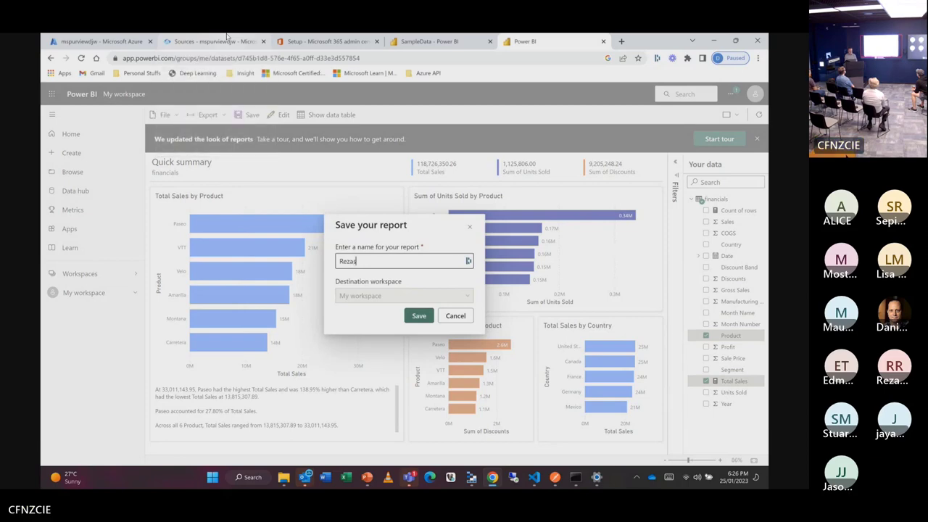
text(Report)
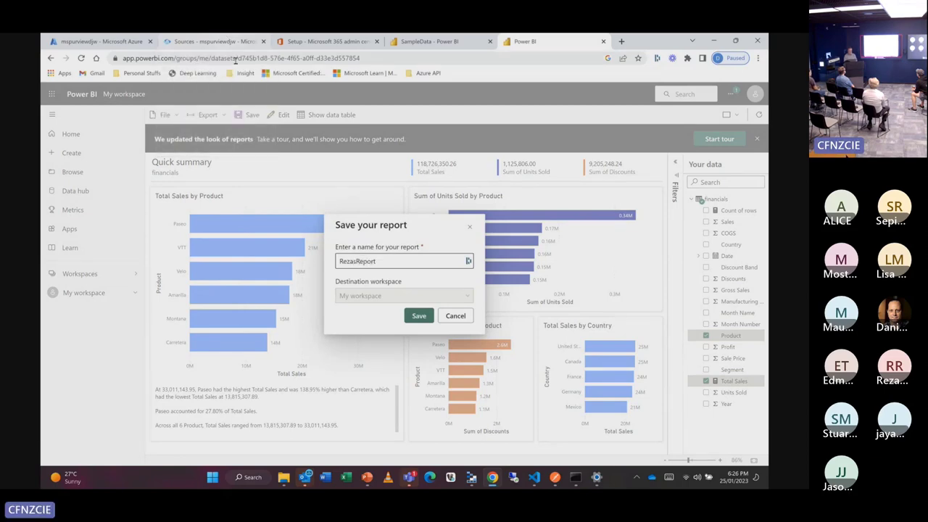
click(418, 316)
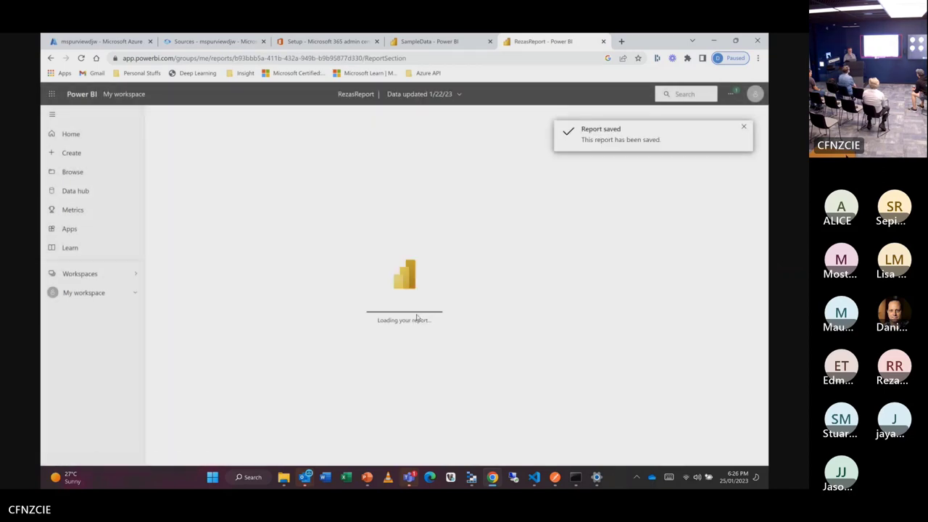
Step: Go back to the Purview Sources tab, leave the invalid Tenant ID field, and close that tab
click(212, 42)
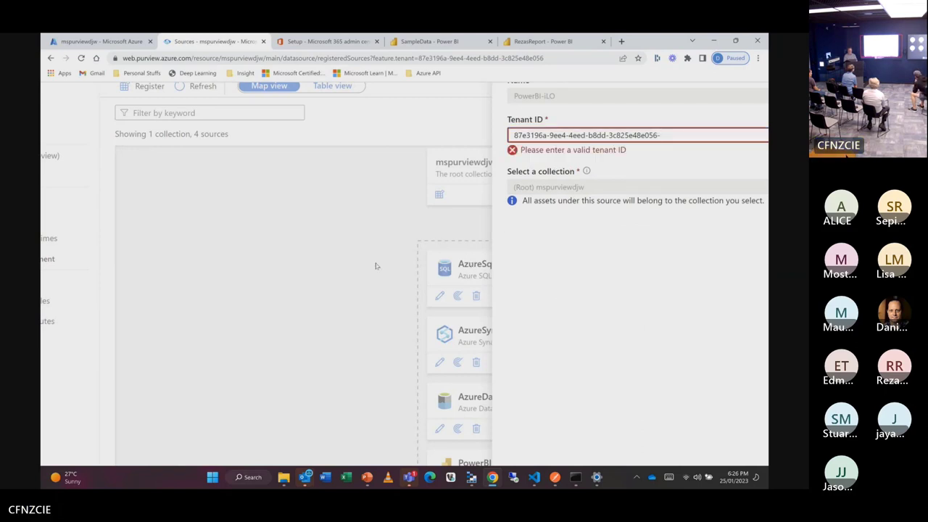
click(286, 278)
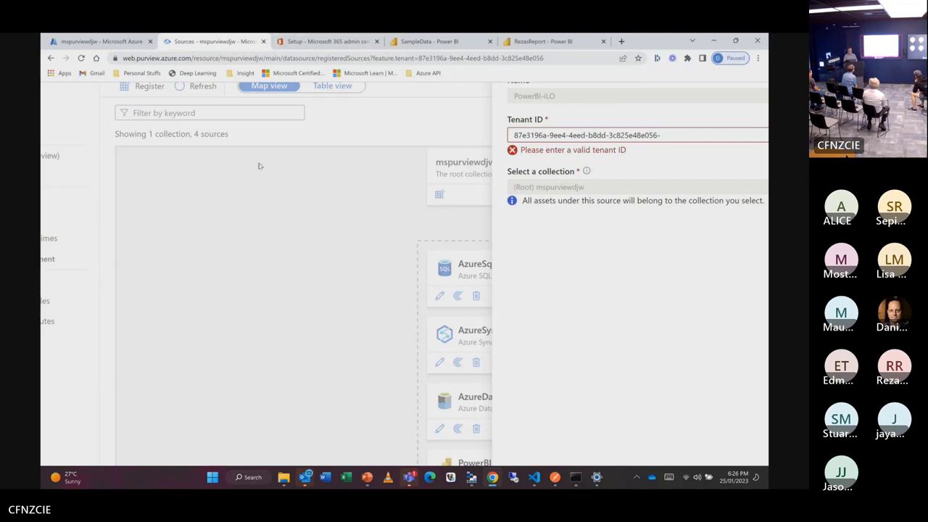
click(263, 42)
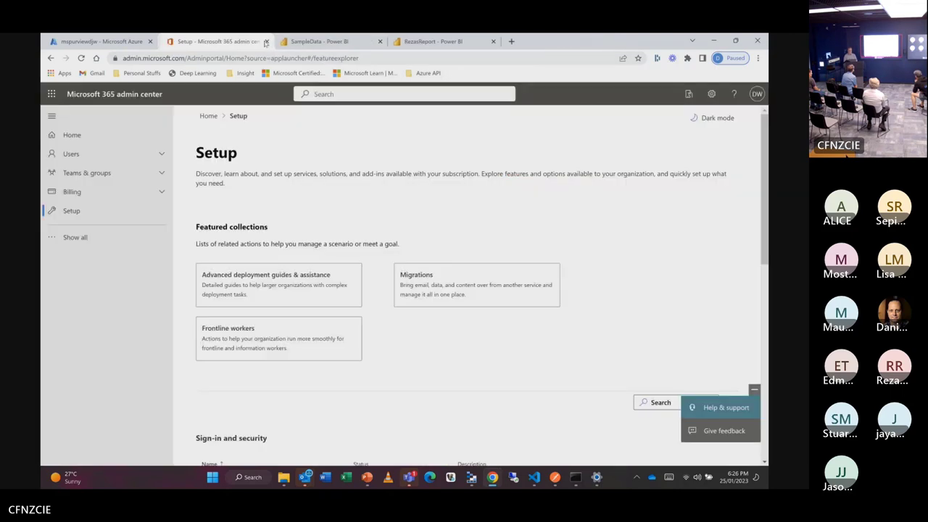
Step: Launch the Purview governance portal from the mspurviewdjw account overview in Azure
click(101, 41)
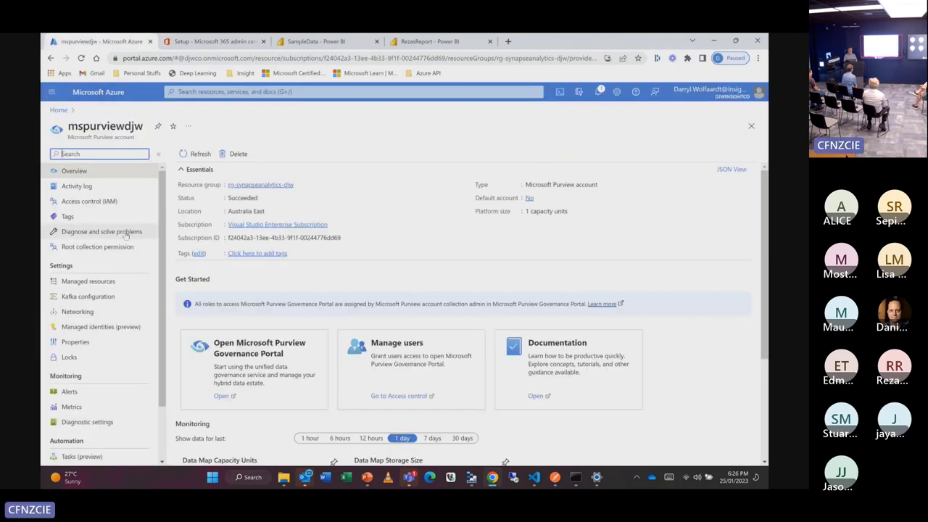
click(226, 342)
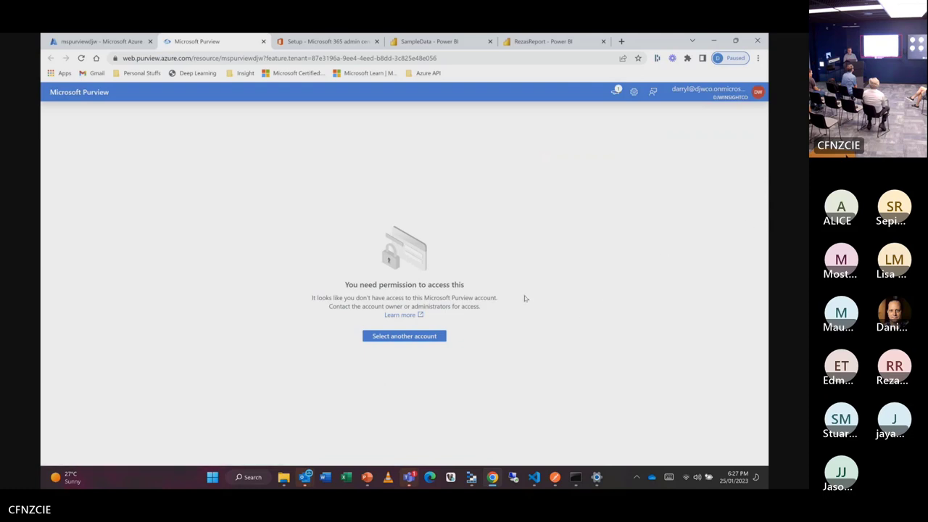
Step: Retry choosing mspurviewdjw in the account picker, then sign out of the current account
click(430, 335)
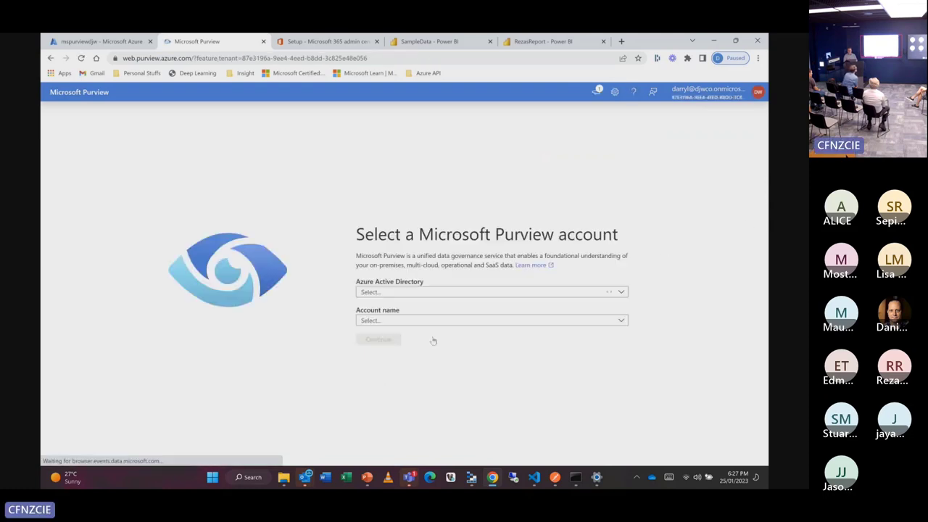
click(433, 320)
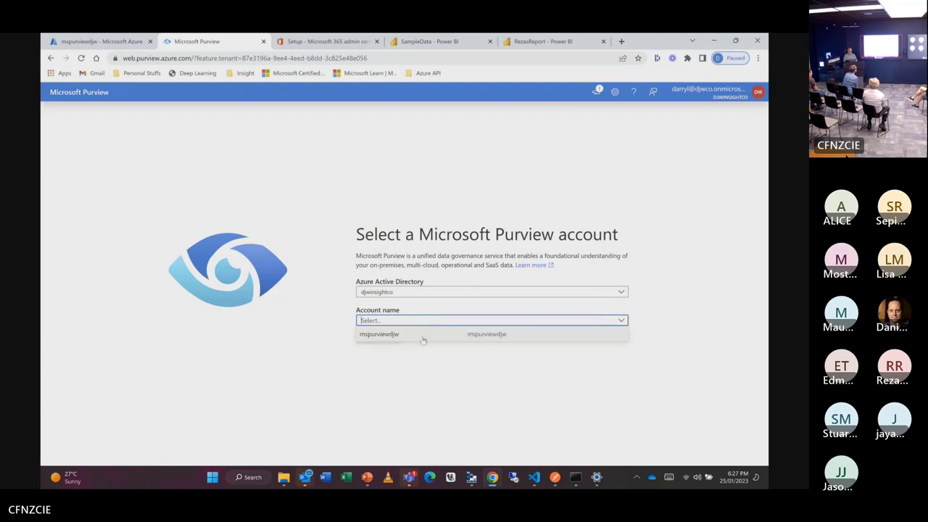
click(423, 337)
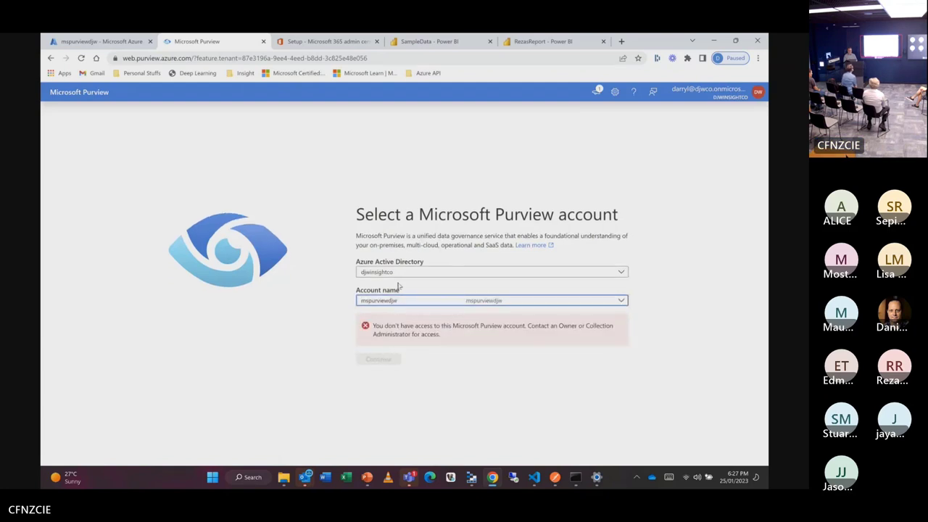
click(732, 94)
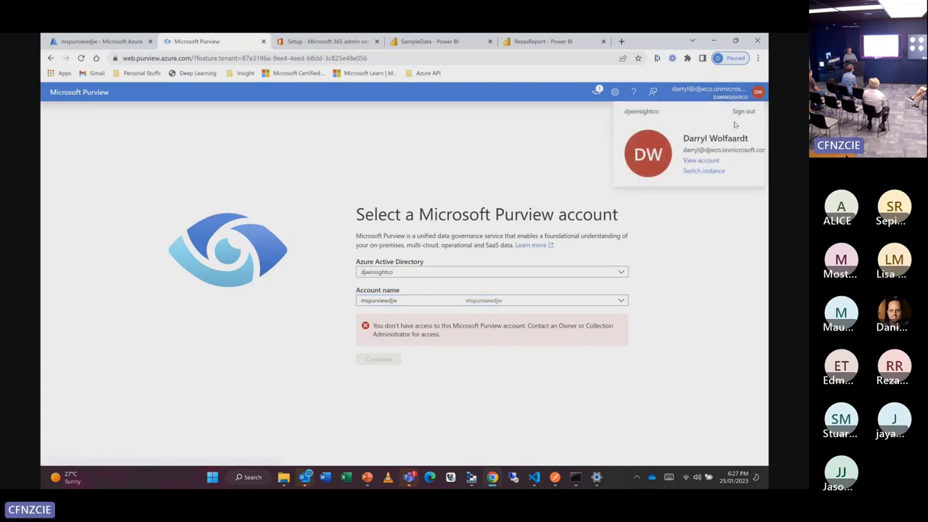
click(741, 114)
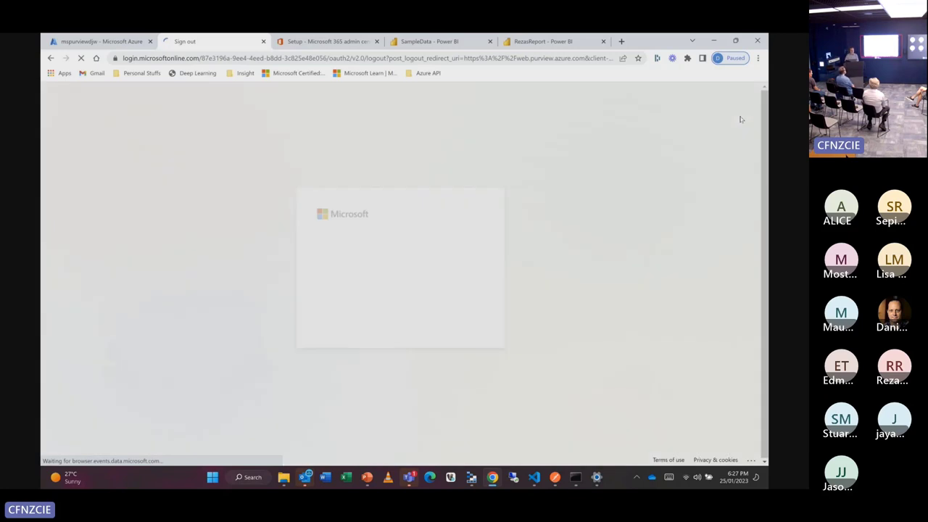
Step: Finish signing out, choose the other work account, and submit its saved password
click(445, 280)
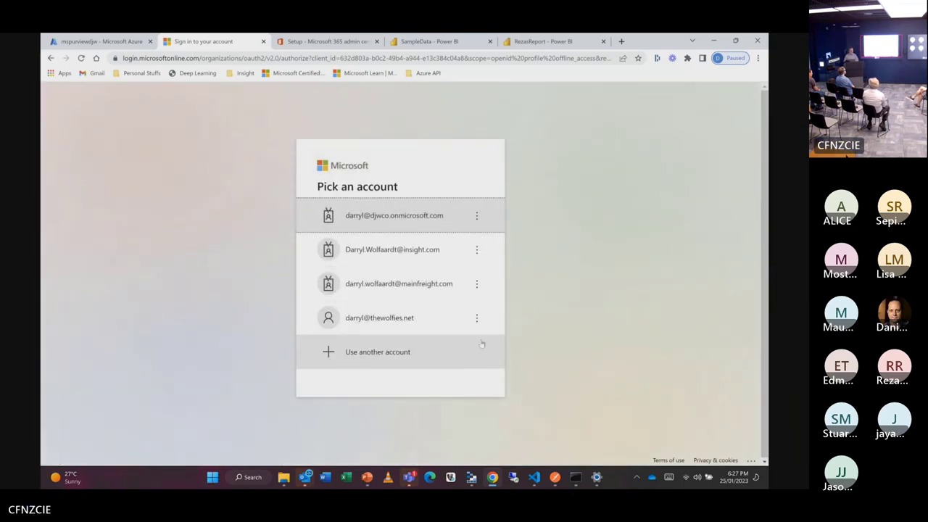
click(430, 262)
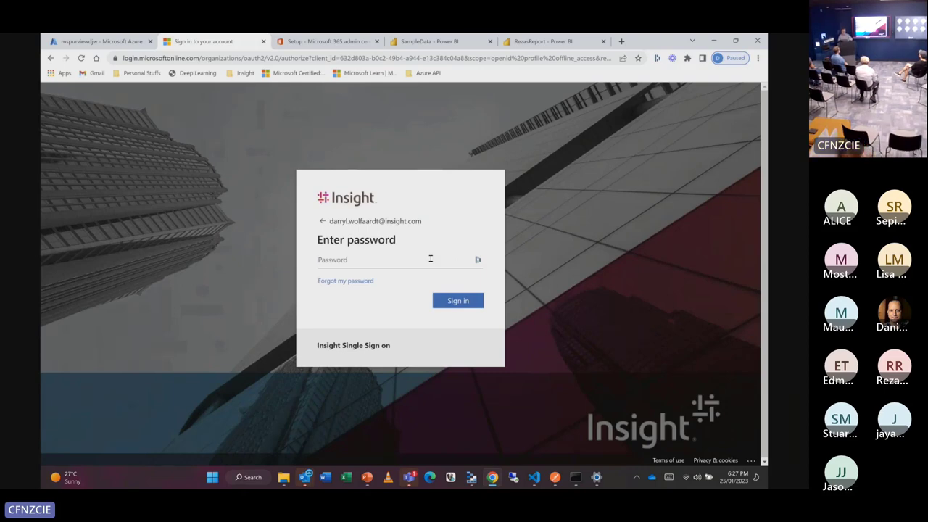
click(657, 58)
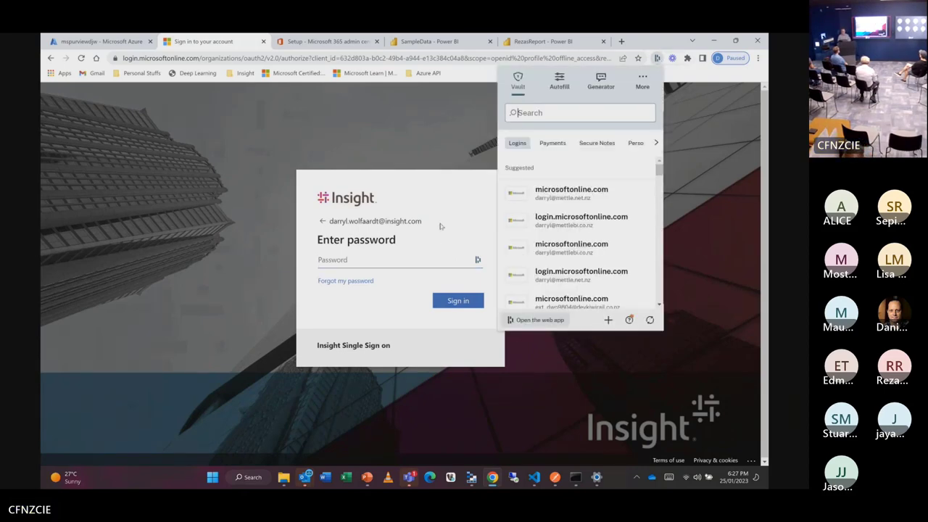
click(438, 254)
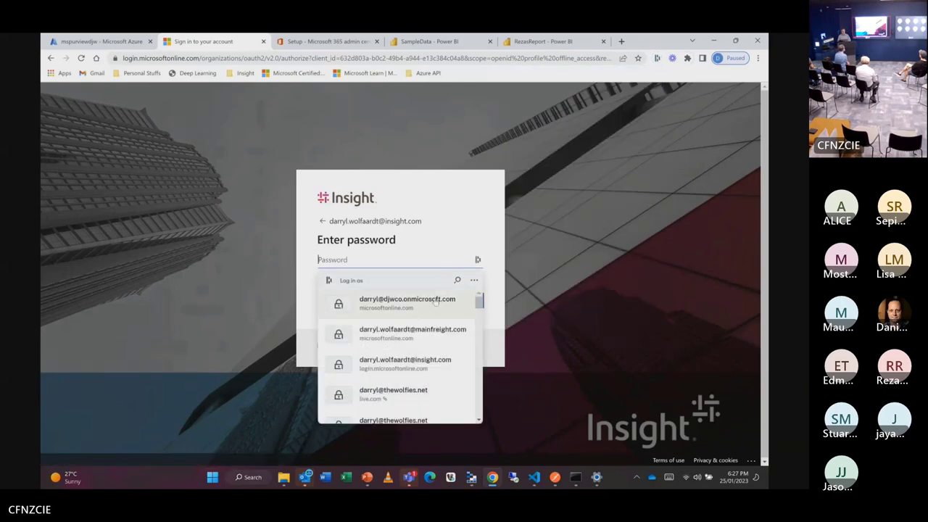
click(430, 367)
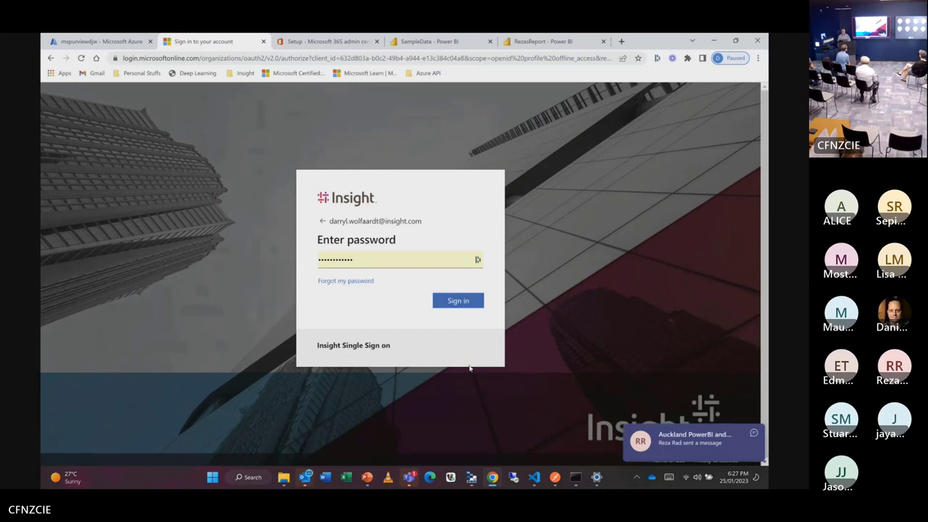
click(457, 303)
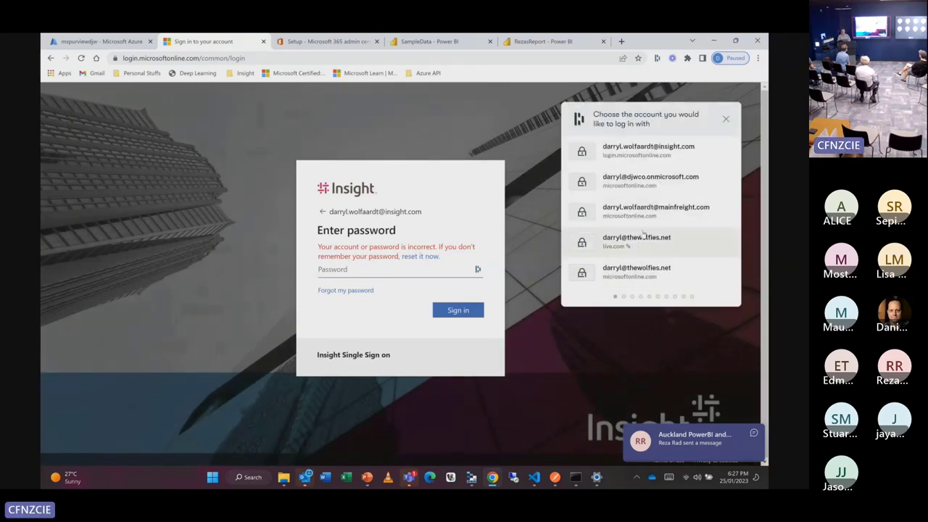
Step: Re-enter the account password and verify with the Authenticator app code
click(647, 149)
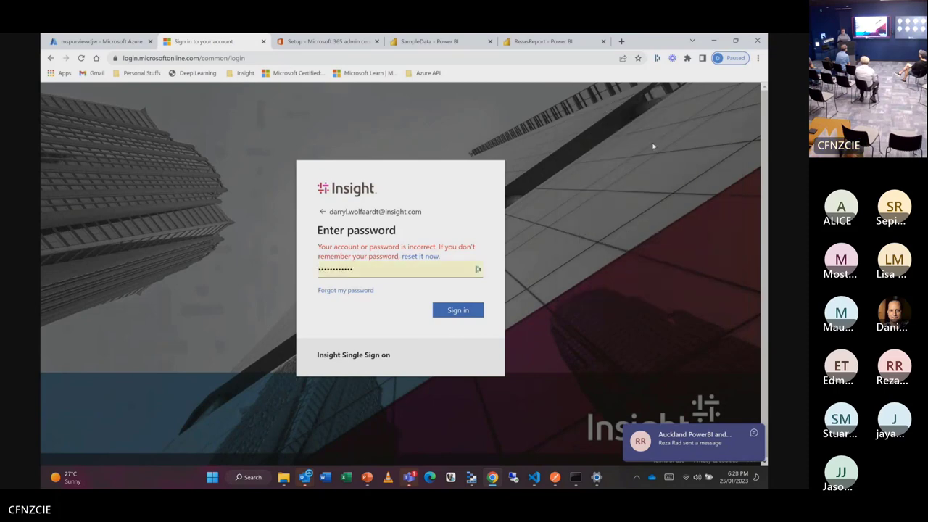
click(464, 316)
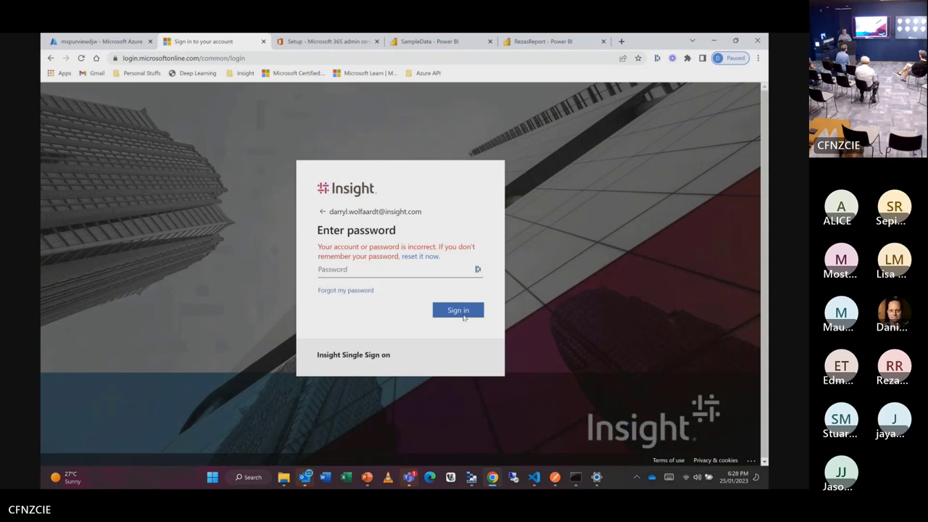
text(••••)
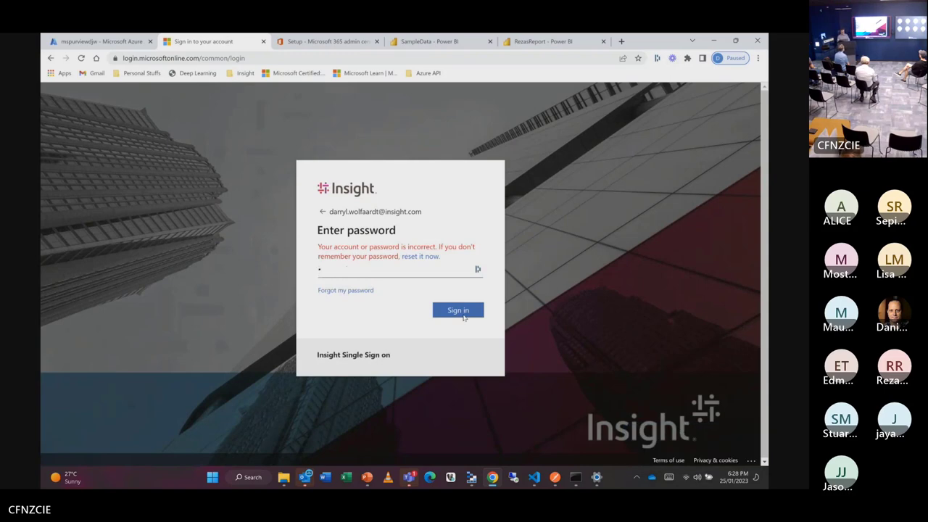
text(•••••••)
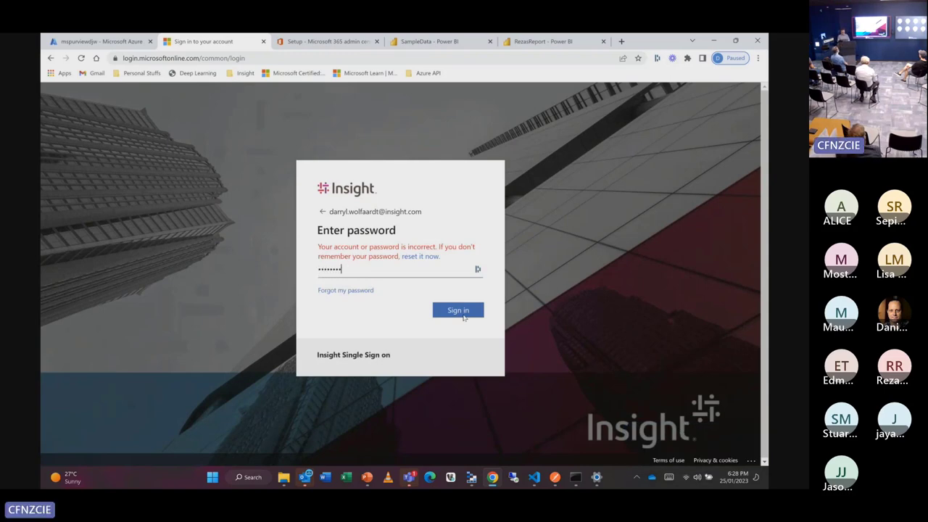
text(••)
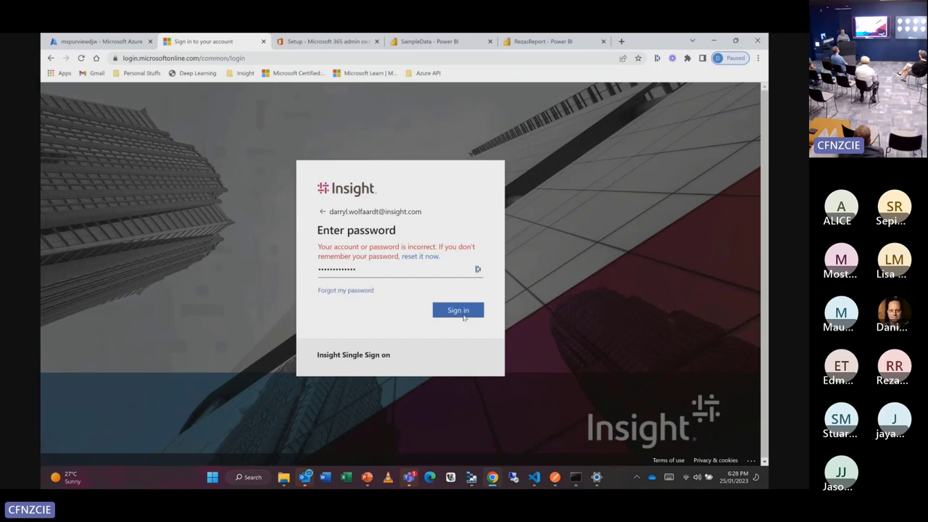
click(464, 312)
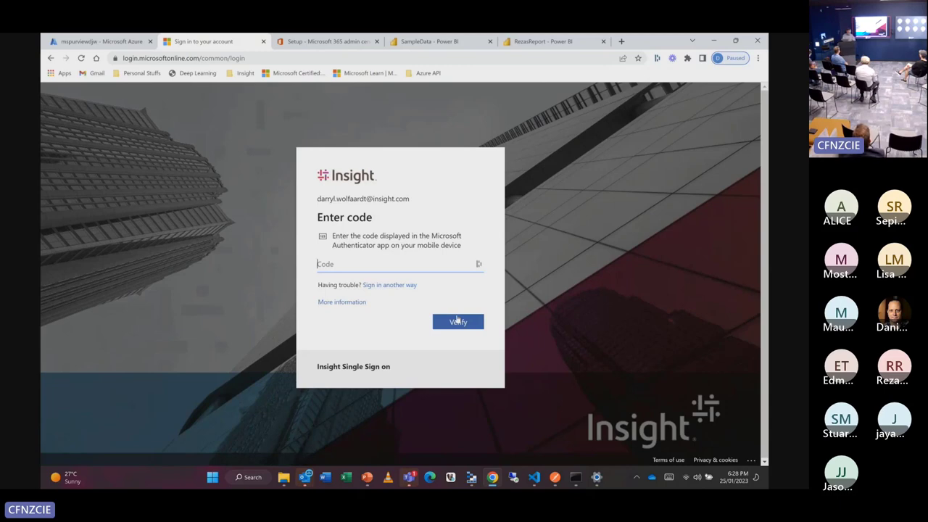
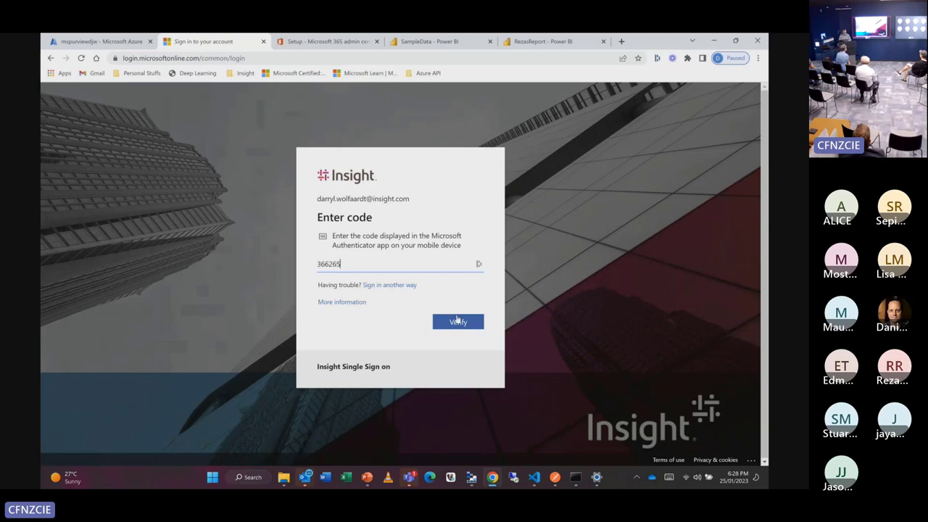
click(457, 321)
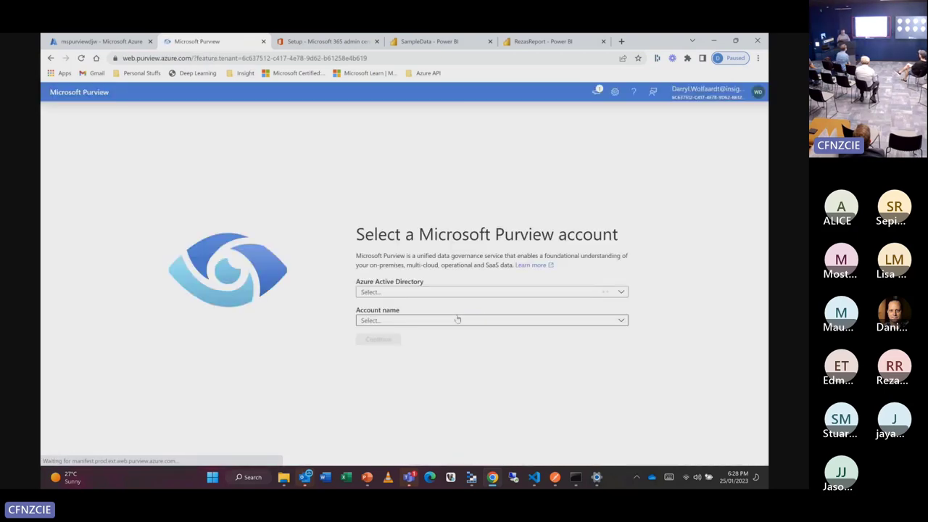
Step: Select the djwinsightco directory and the mspurviewdjw account, then continue
click(471, 292)
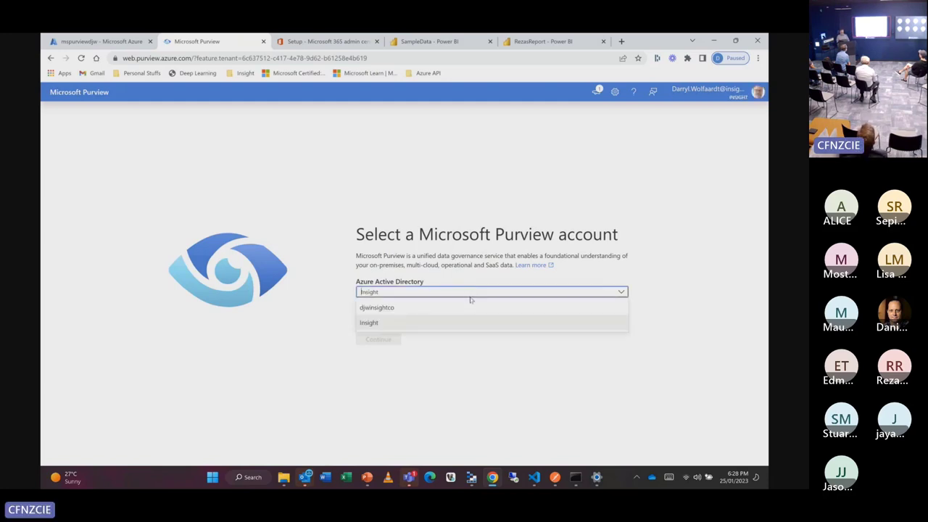
click(472, 307)
click(467, 323)
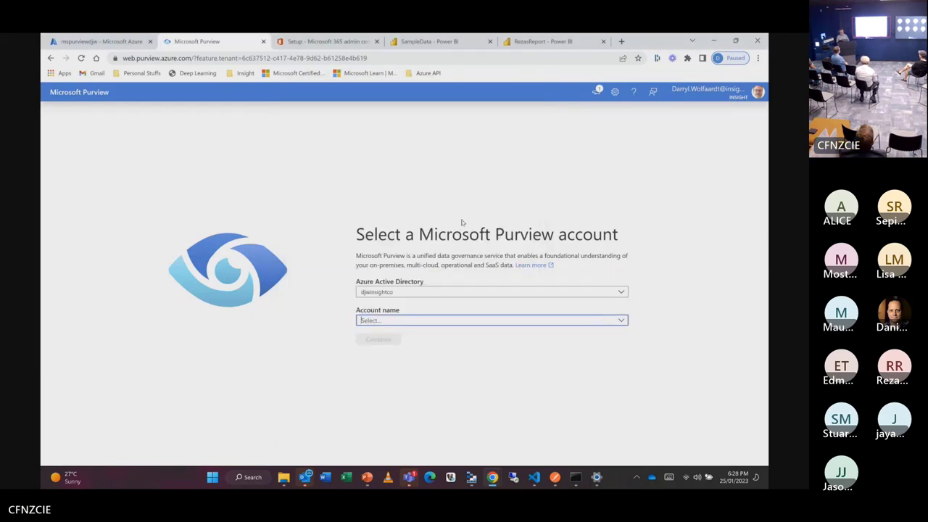
click(456, 324)
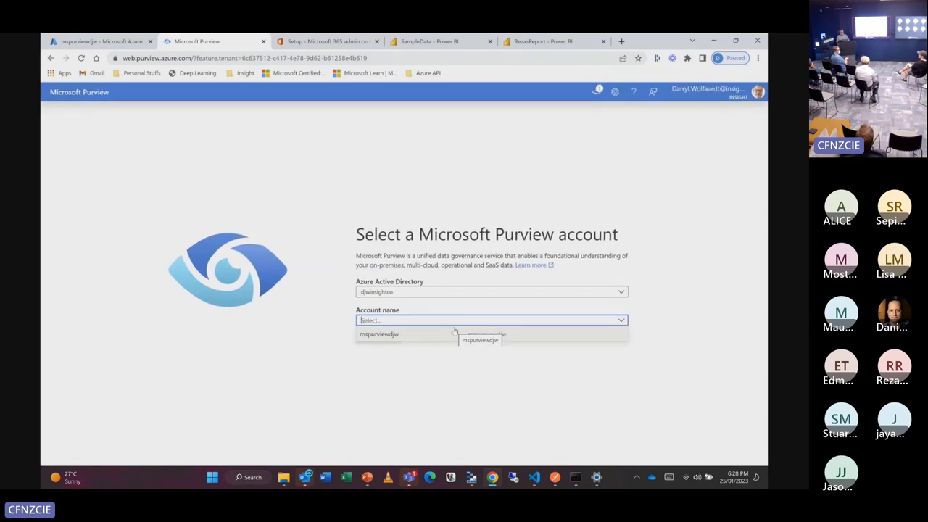
click(454, 333)
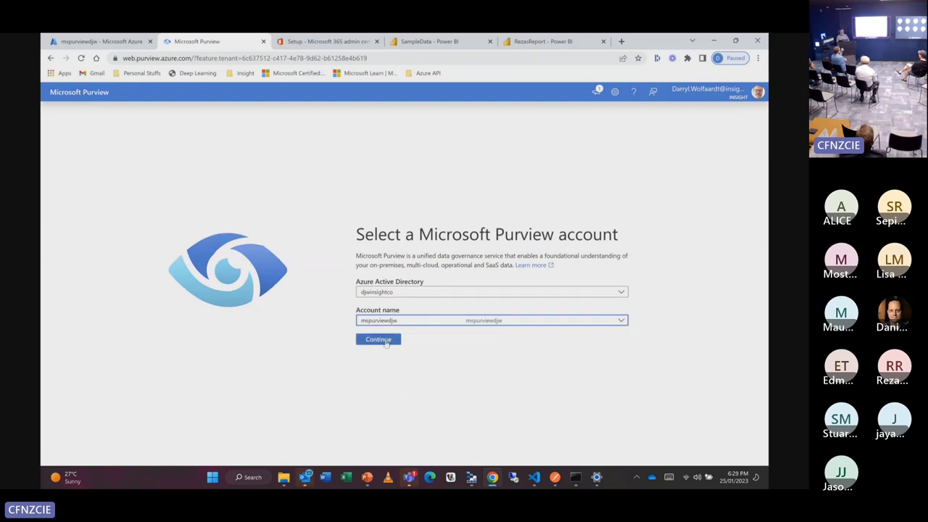
click(386, 342)
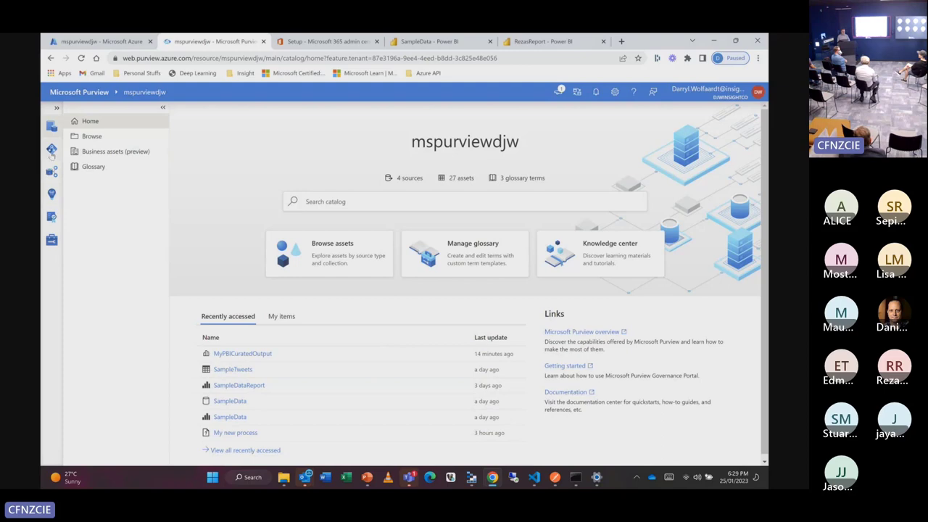
Step: From Data map Sources, open PowerBI-iLO's details and its Scan-nEM run history
click(52, 150)
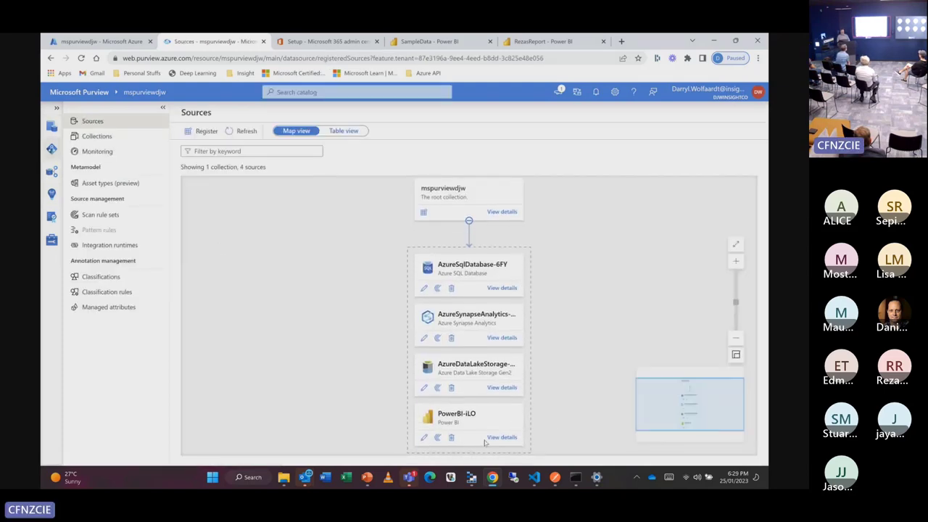
click(507, 438)
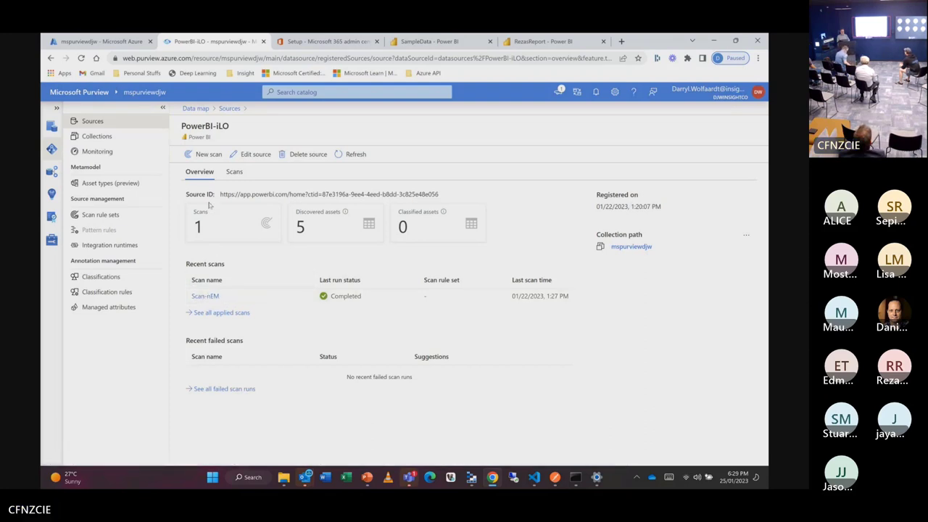
click(234, 171)
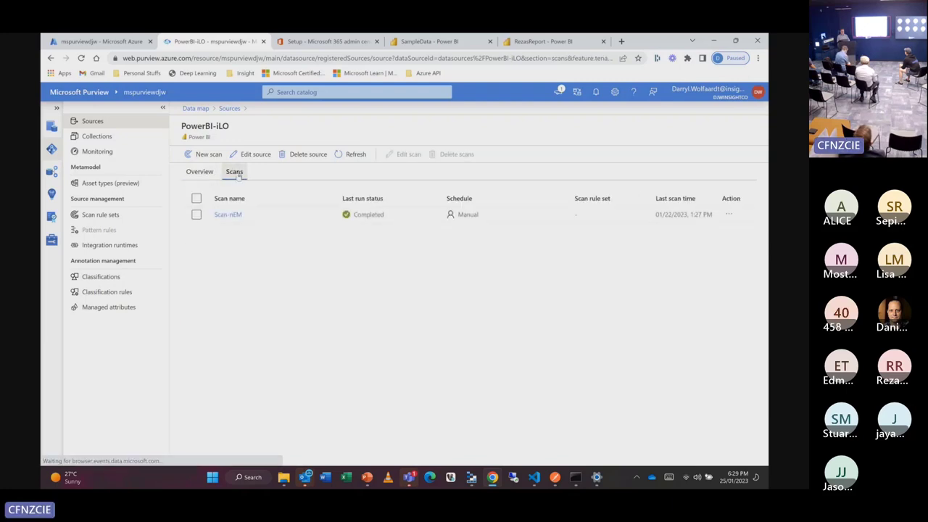
click(230, 216)
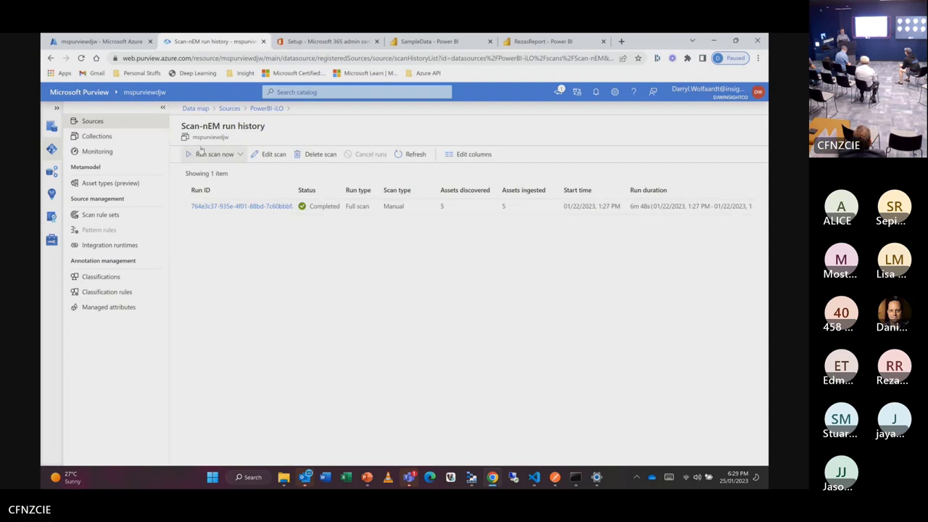
Step: Start a full rescan of Scan-nEM and refresh the run history to see it queued
click(240, 155)
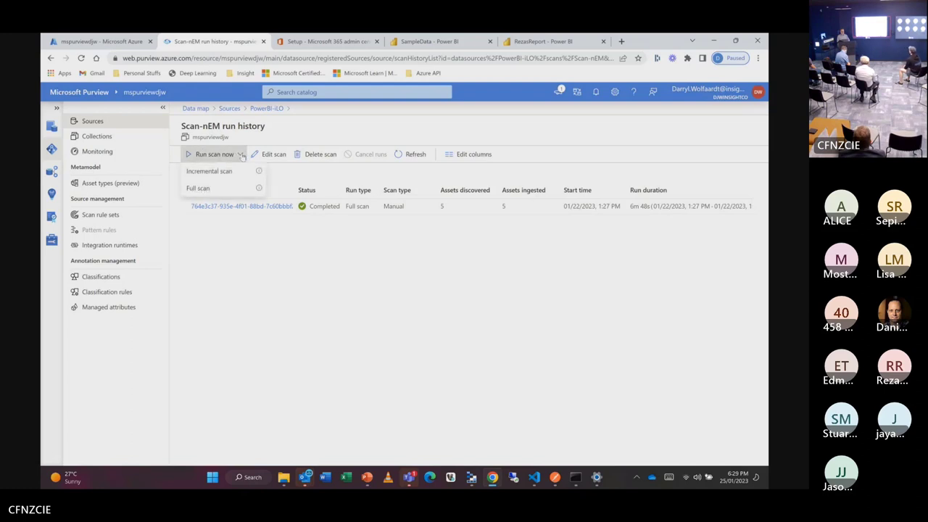
click(209, 189)
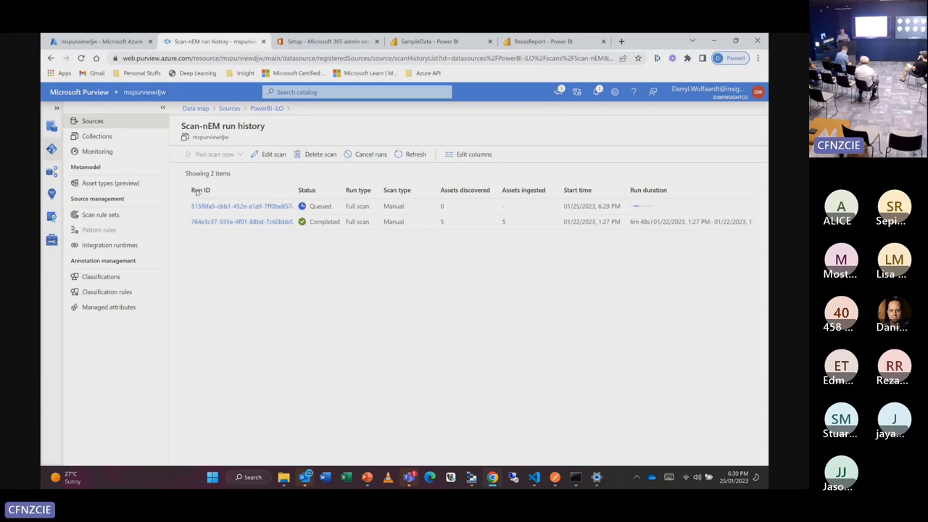
click(407, 154)
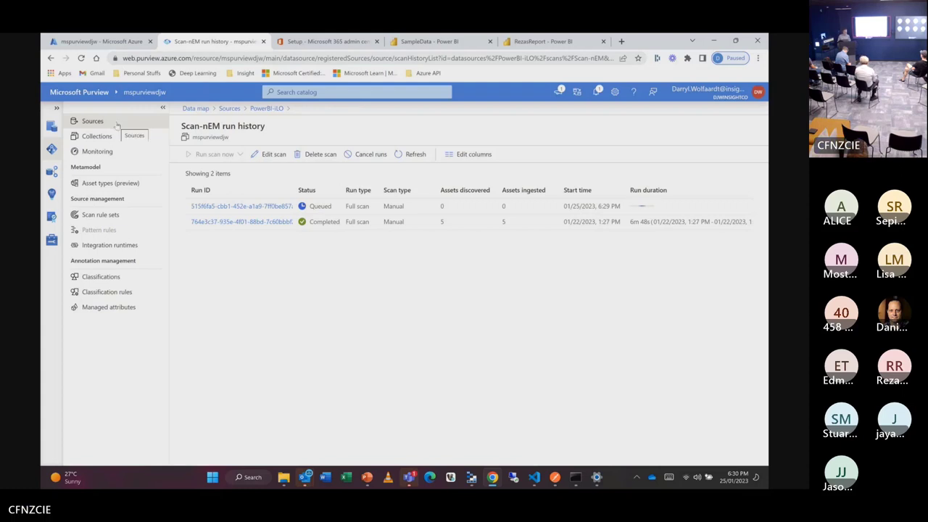
Step: In the data catalog, rerun the earlier sampletweet search from search history, then return home
click(54, 127)
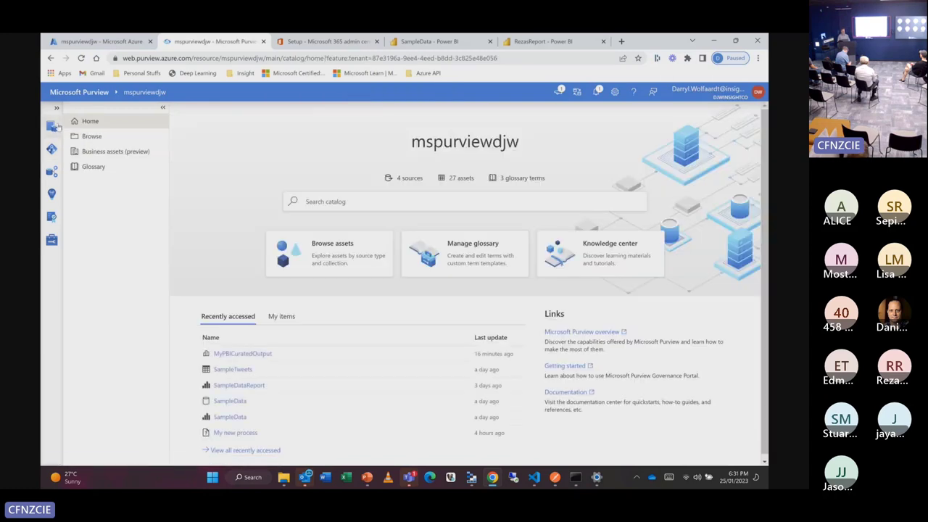
click(305, 202)
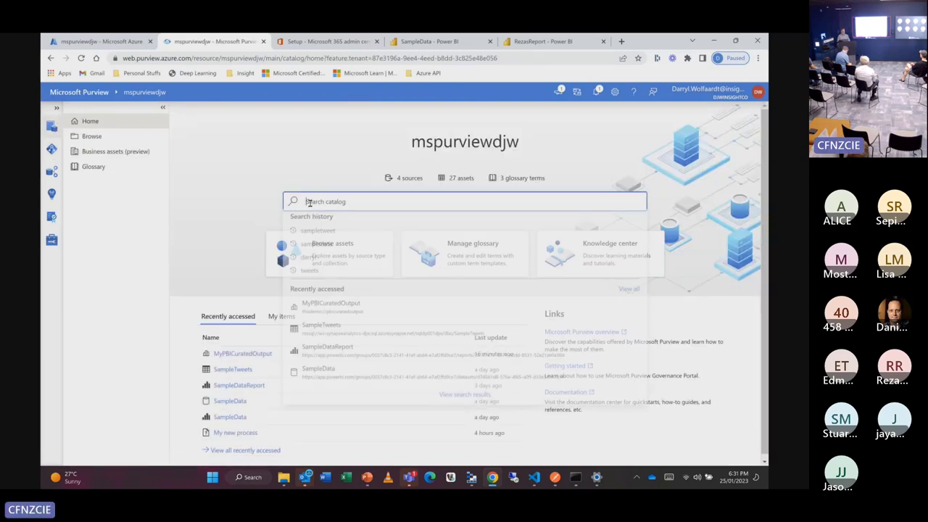
text(p)
text(ez)
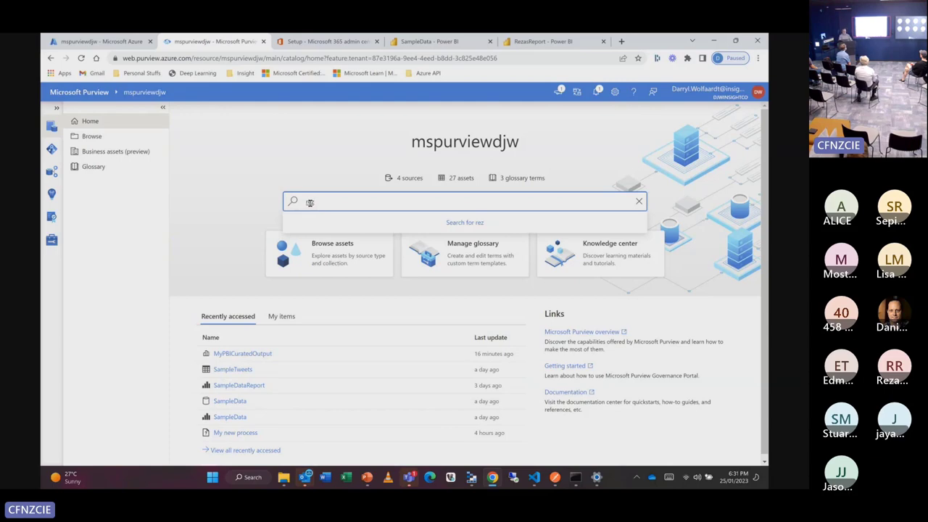
key(BackSpace)
key(BackSpace)
key(BackSpace)
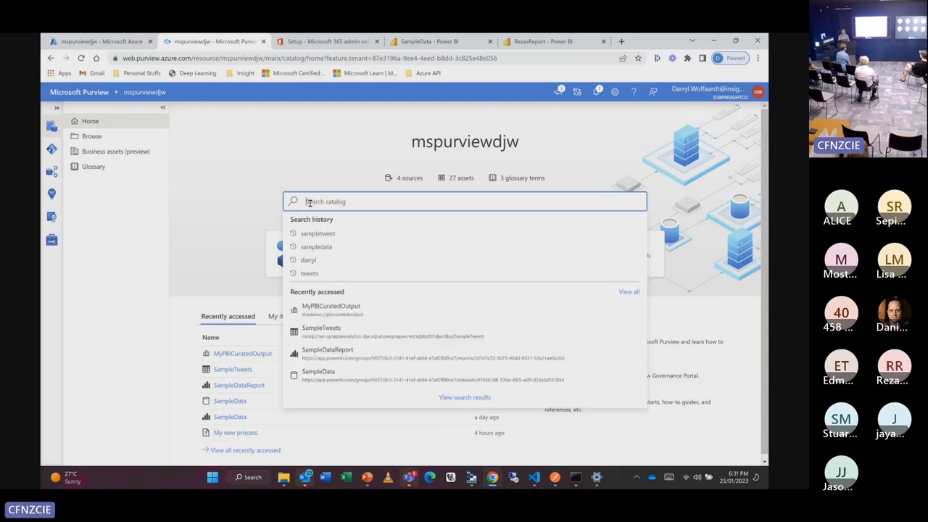
text(s)
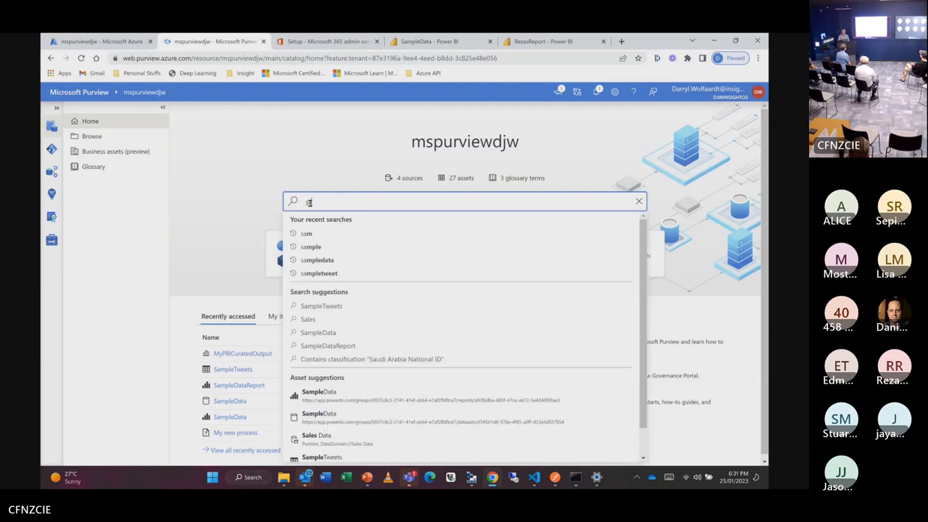
text(ampl)
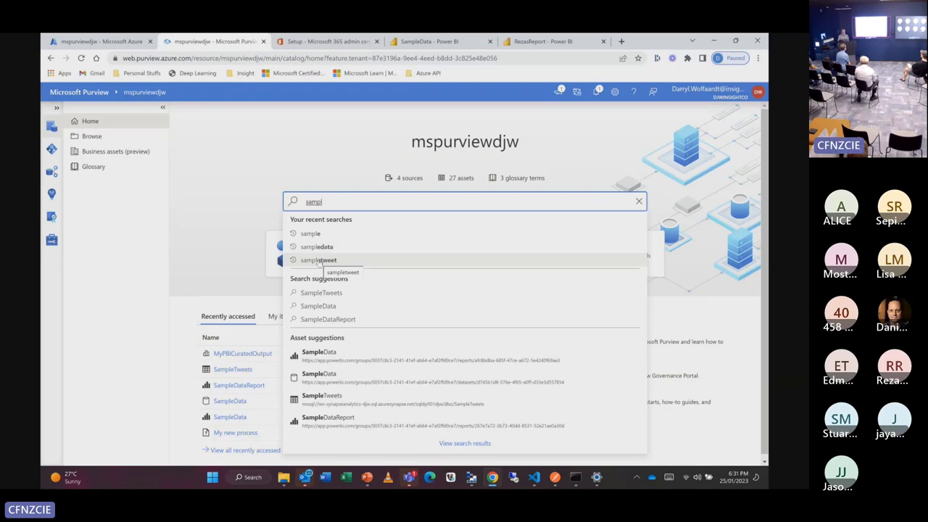
click(319, 260)
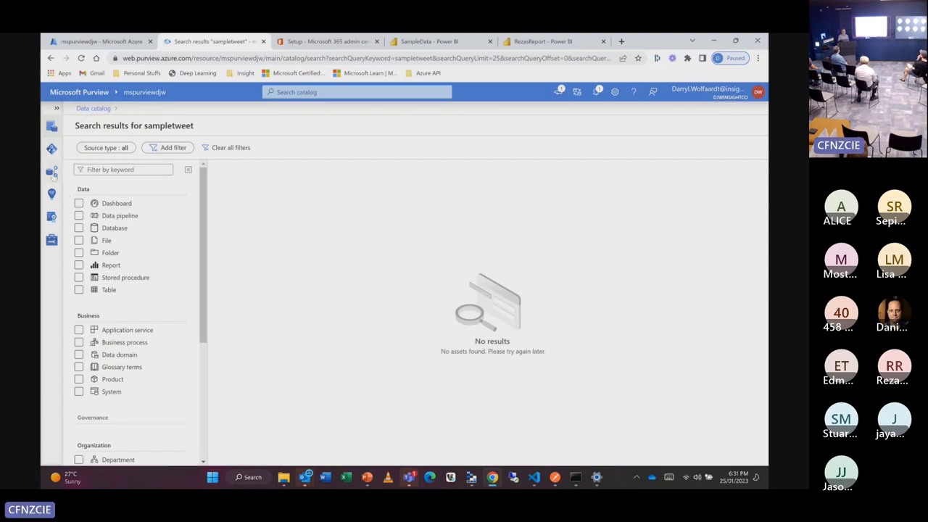
click(52, 127)
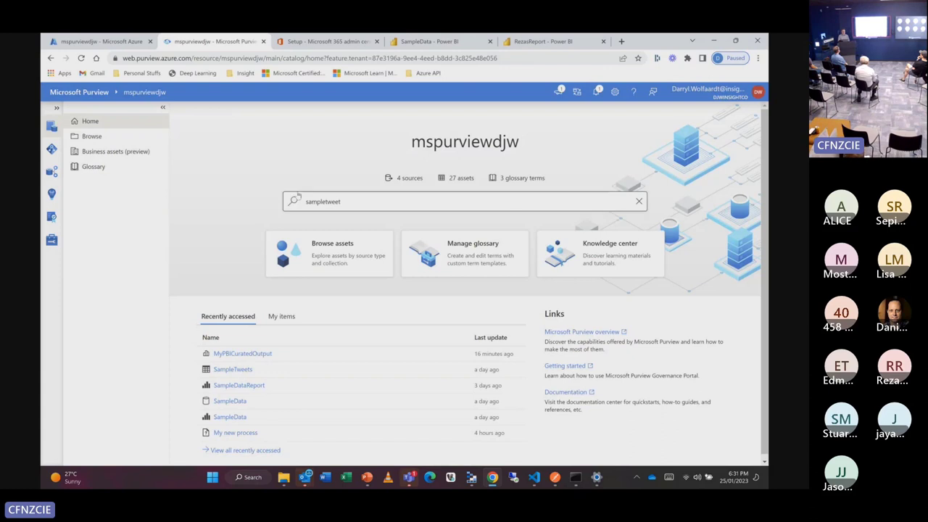
Step: Search the catalog for 'sampledata' and return to the catalog home
click(366, 202)
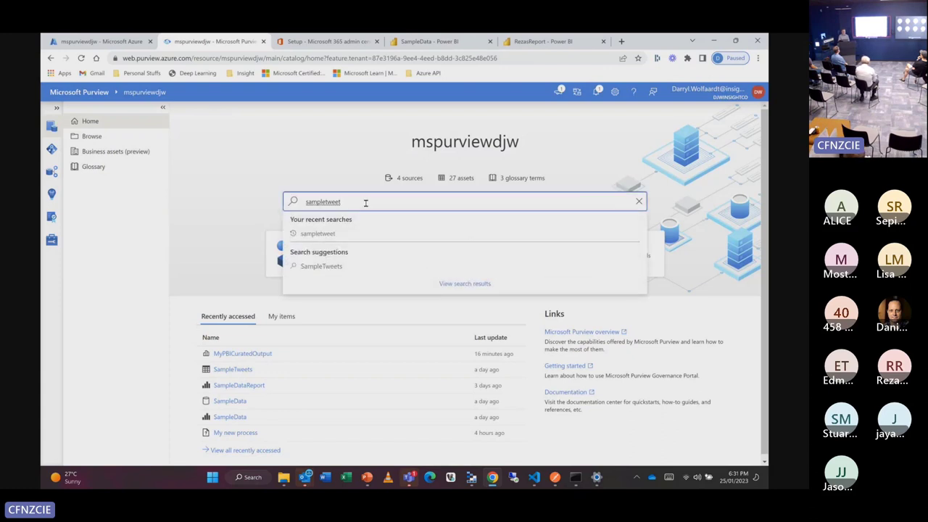
key(BackSpace)
key(BackSpace)
key(BackSpace)
key(BackSpace)
key(BackSpace)
key(BackSpace)
key(BackSpace)
key(BackSpace)
key(BackSpace)
key(BackSpace)
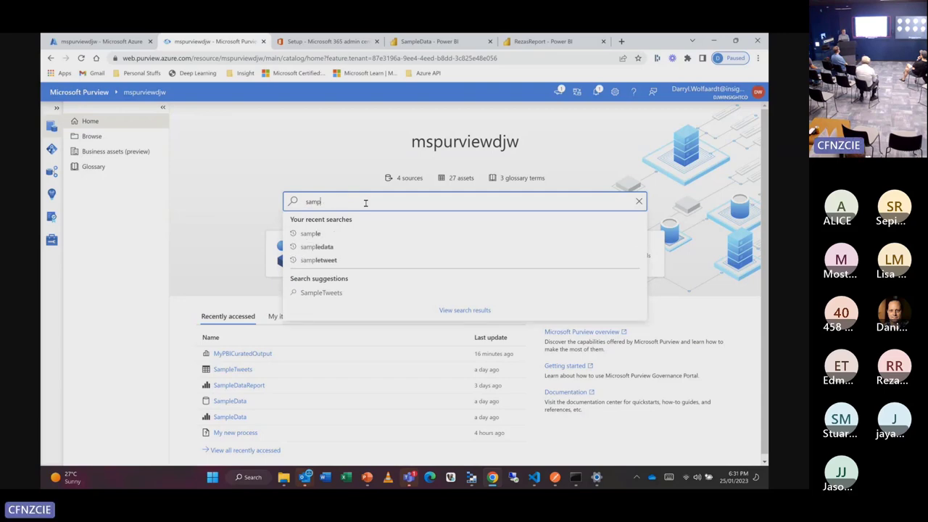
key(BackSpace)
text(sampl)
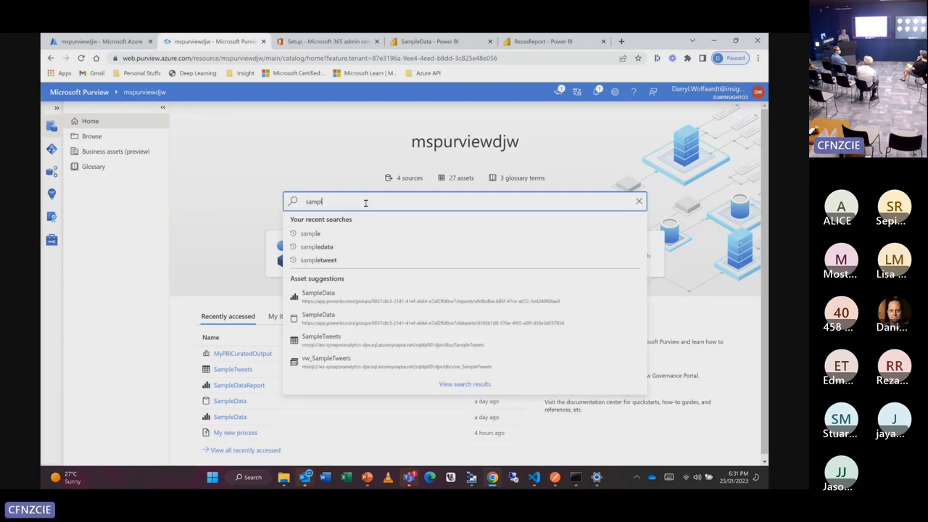
text(ed)
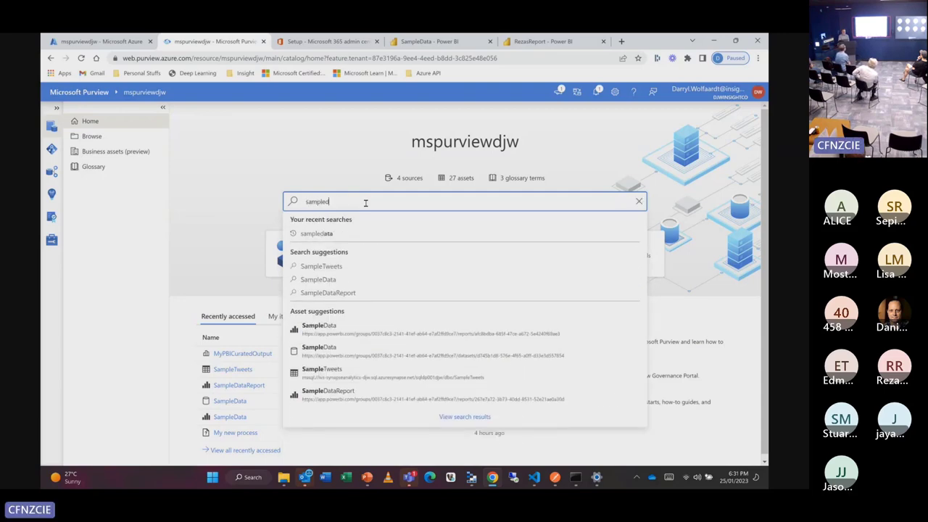
text(ata)
key(Return)
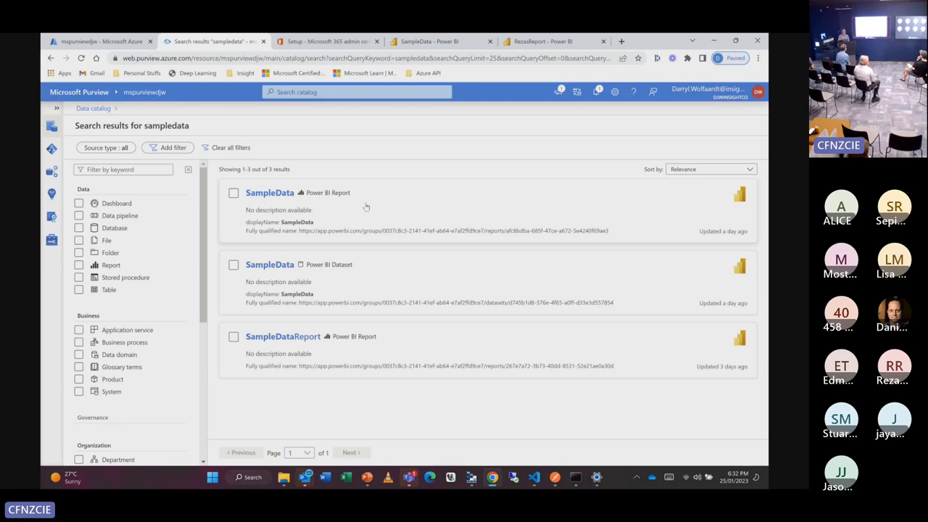
click(49, 130)
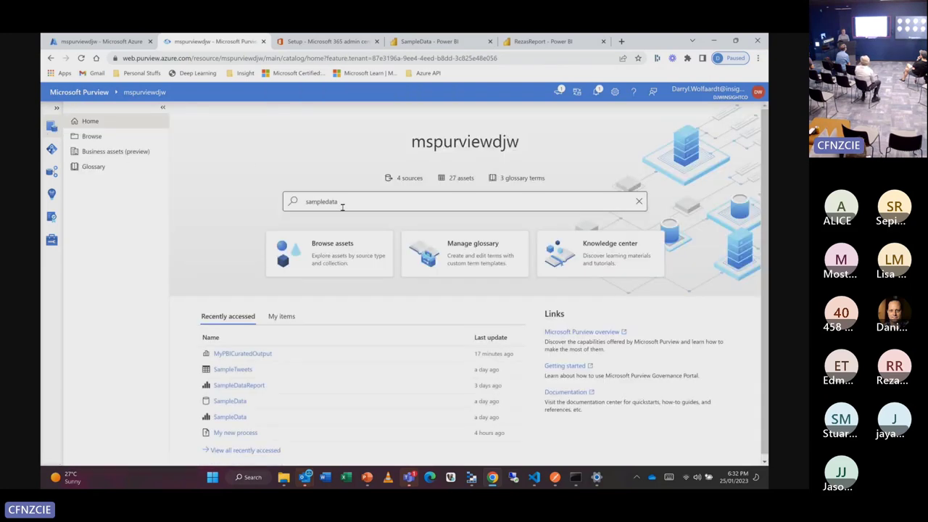
Step: Rerun the sampletweet search from history, then search 'sample tweet' and return home
click(342, 207)
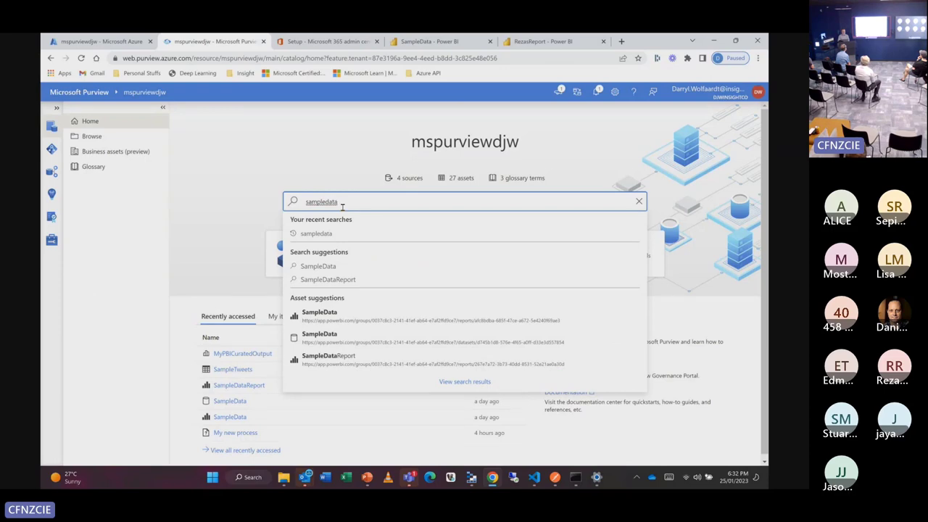
key(ctrl+a)
key(BackSpace)
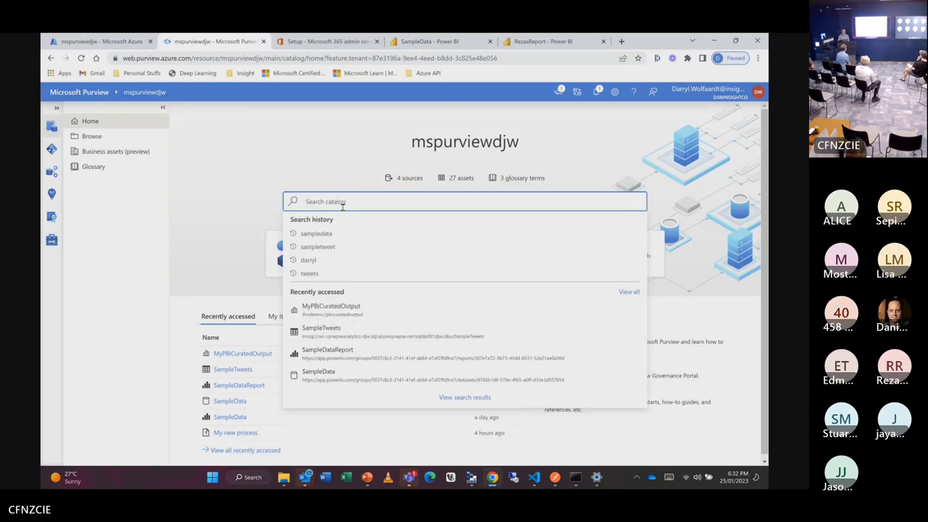
click(329, 247)
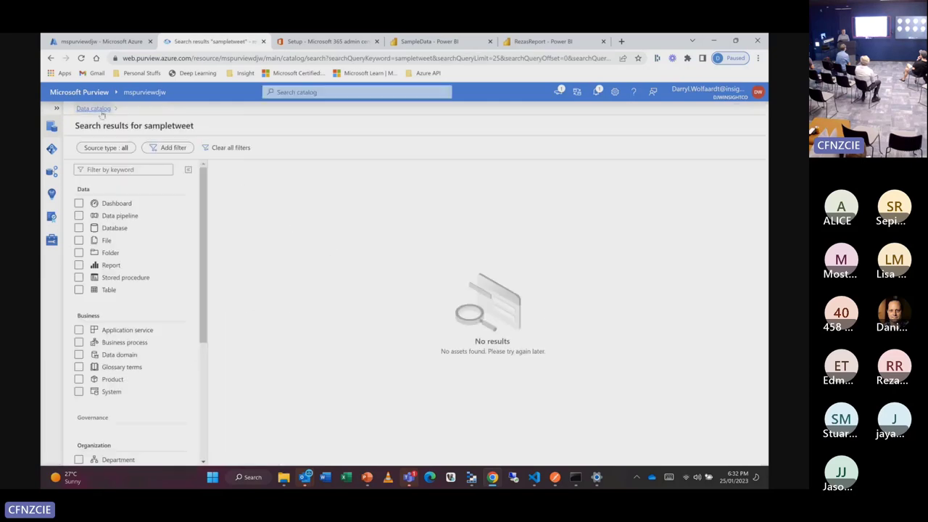
click(52, 128)
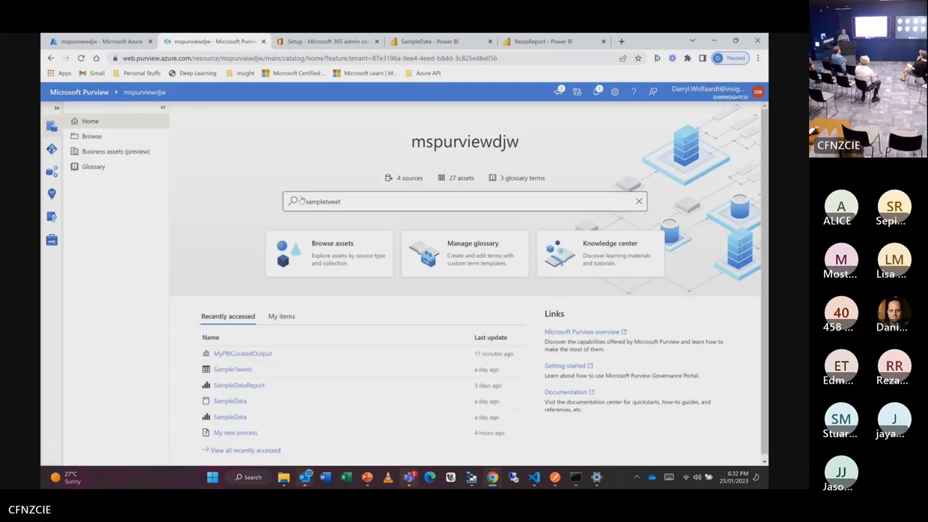
click(327, 202)
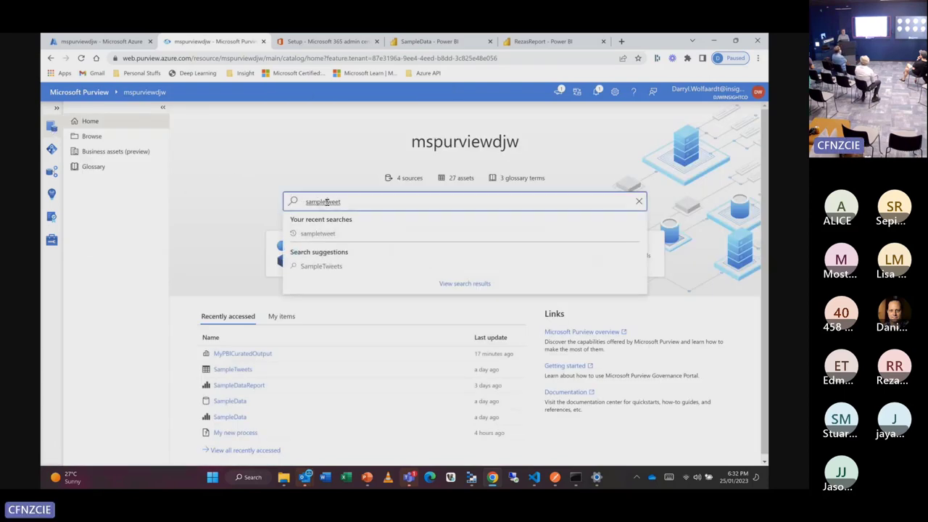
text(sample tweet)
key(Return)
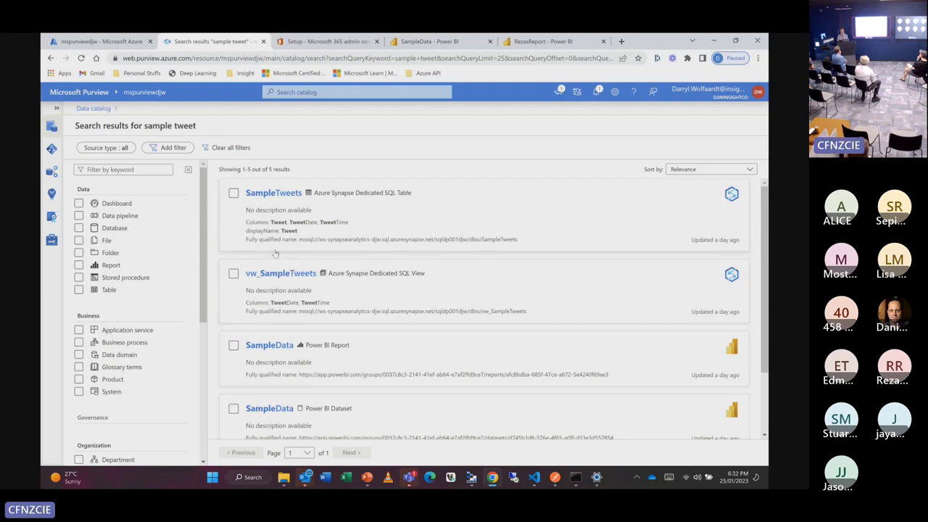
click(51, 128)
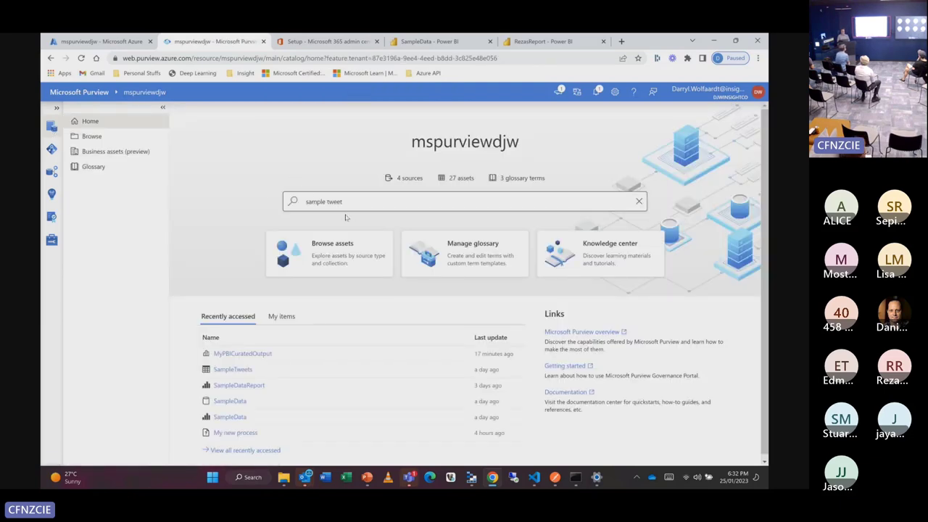
Step: Replace the old catalog search query with 'rez'
click(354, 201)
key(BackSpace)
key(BackSpace)
key(BackSpace)
key(BackSpace)
key(BackSpace)
key(BackSpace)
key(BackSpace)
key(BackSpace)
key(BackSpace)
key(BackSpace)
key(BackSpace)
key(BackSpace)
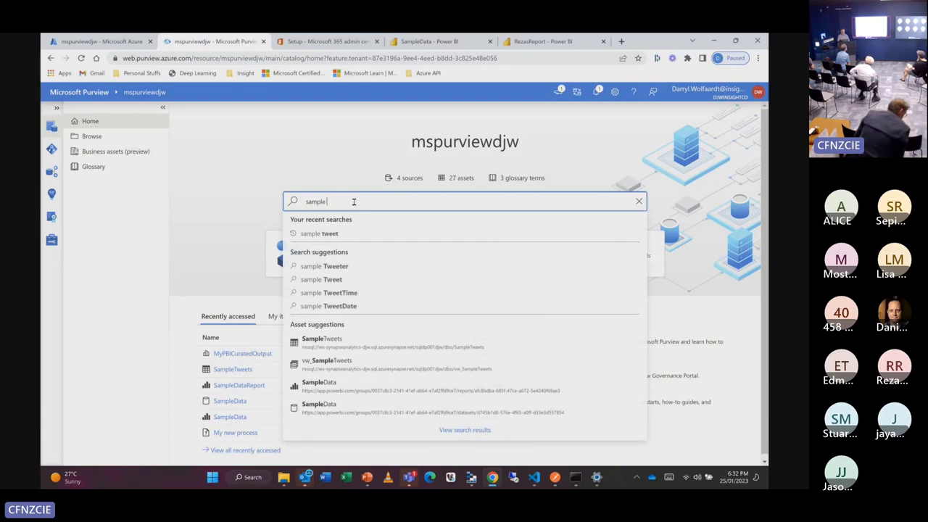
text(rea)
key(BackSpace)
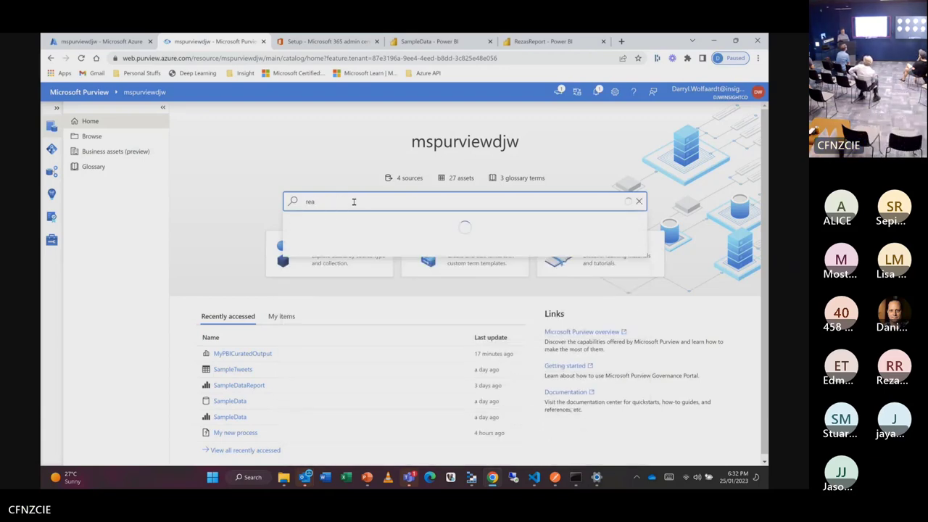
text(z)
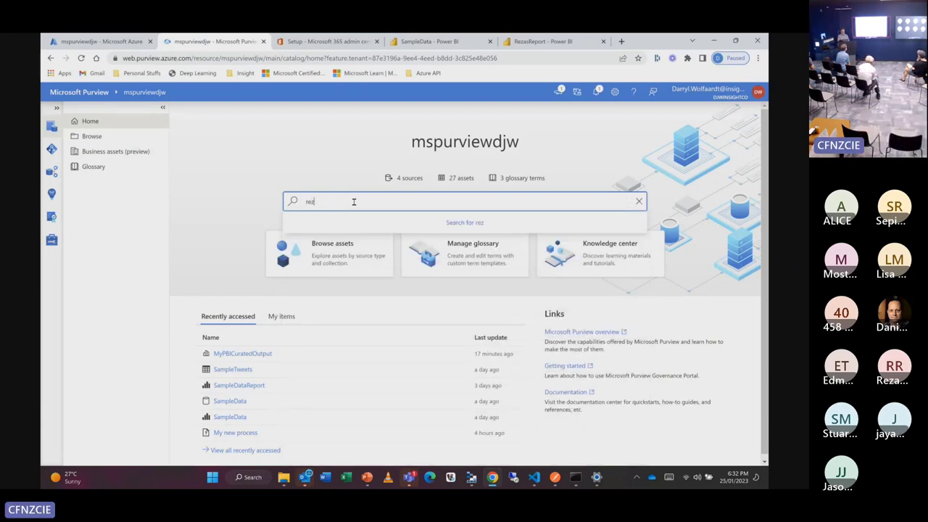
key(BackSpace)
key(BackSpace)
key(BackSpace)
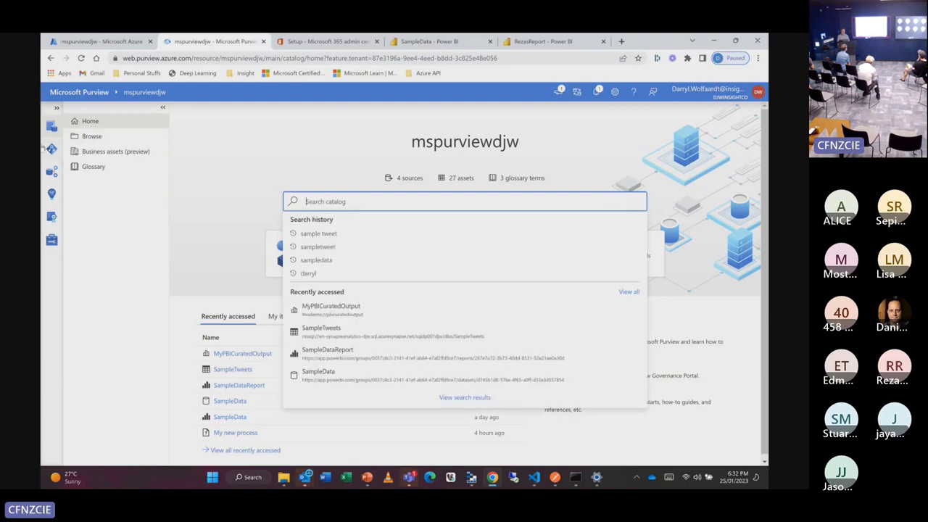
Step: Open Data map Monitoring to view the last 30 days of scan status
click(51, 150)
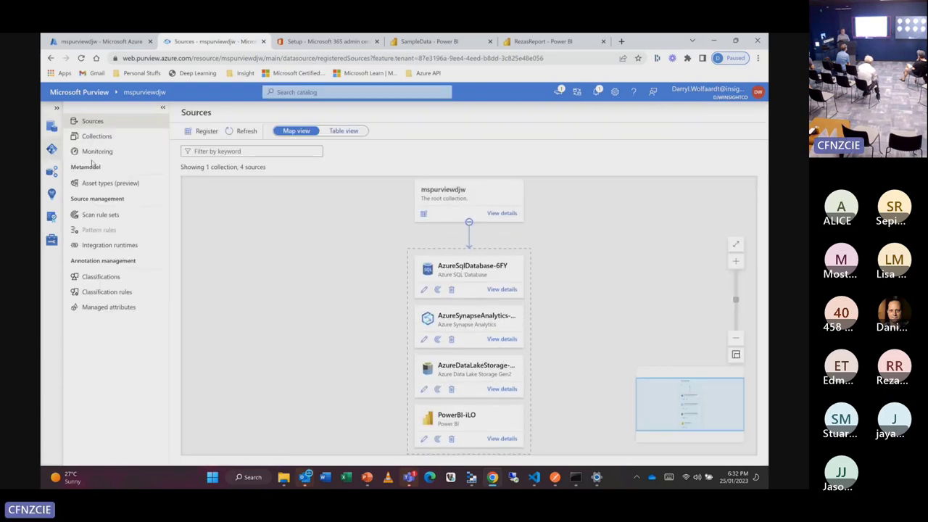
click(98, 154)
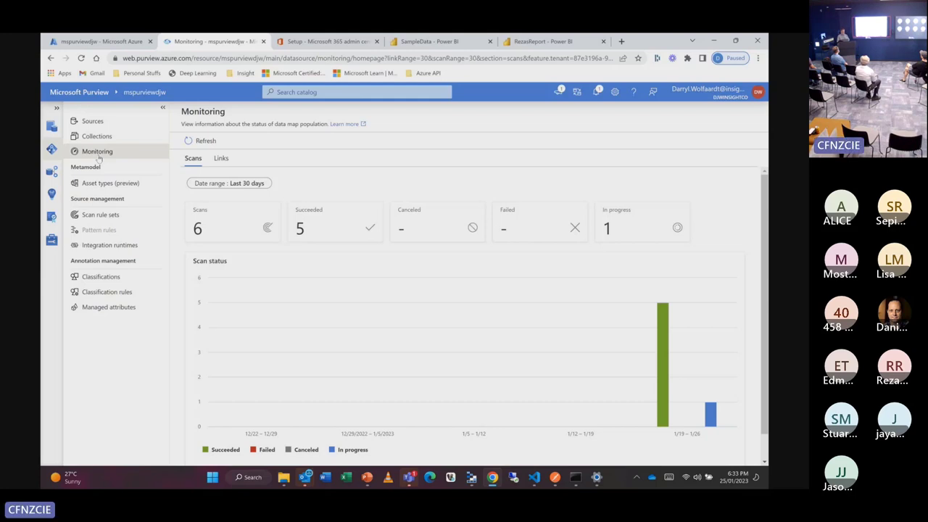
Step: Refresh the Monitoring scan figures, then open Collections for root collection mspurviewdjw
click(204, 140)
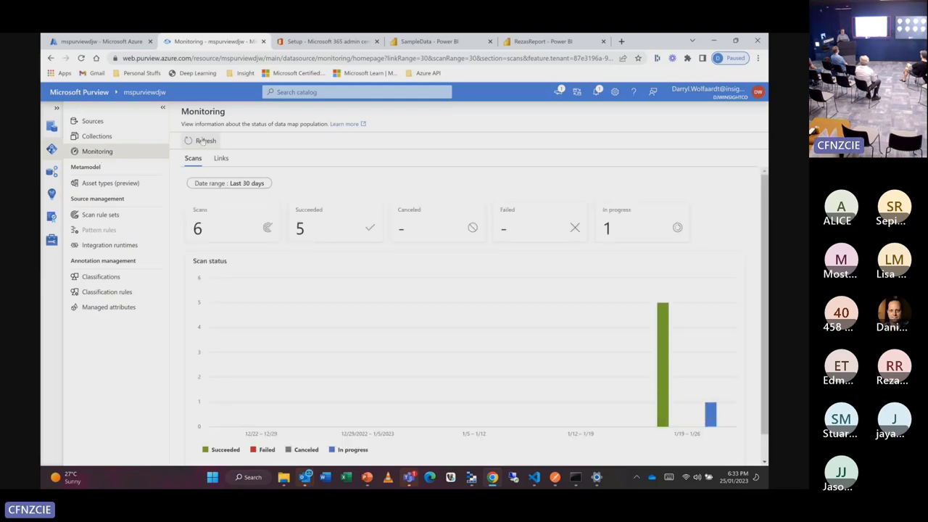
click(189, 143)
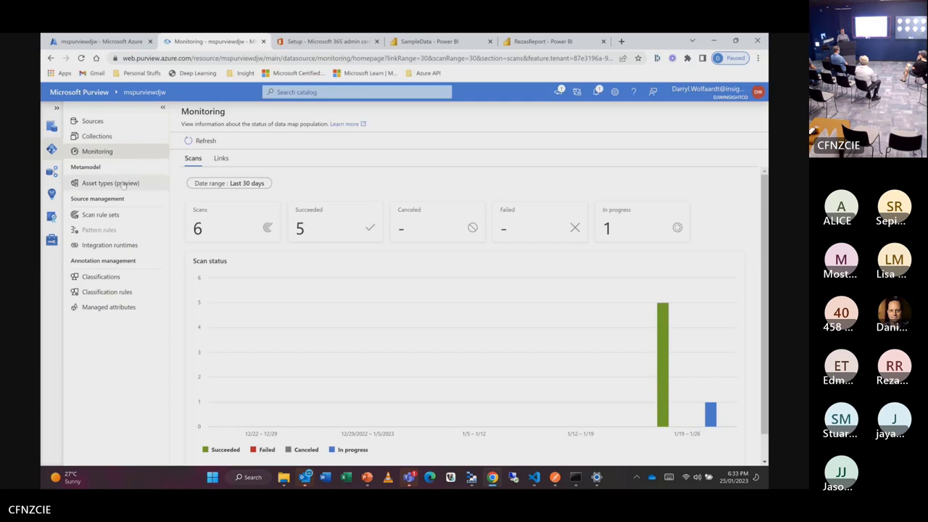
click(107, 136)
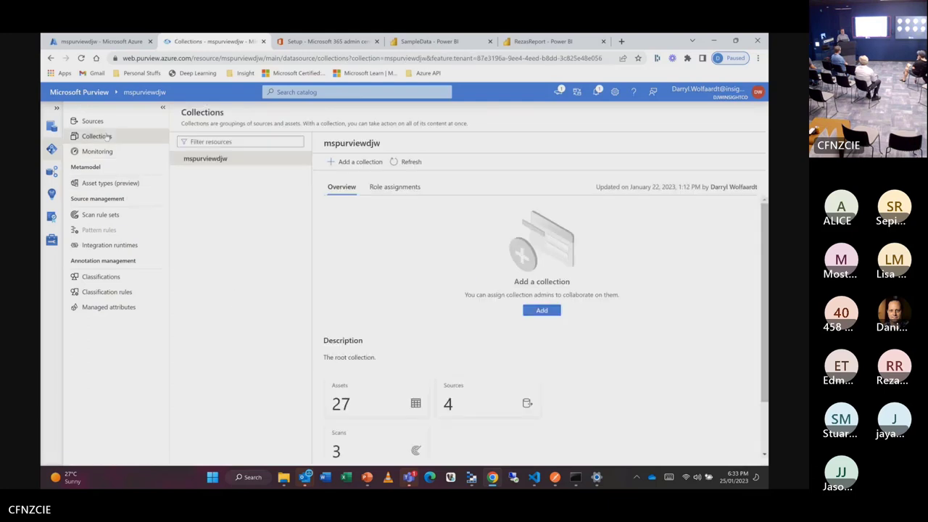
Step: Browse Sources and Collections, zoom the page in, and go back to Monitoring
click(100, 121)
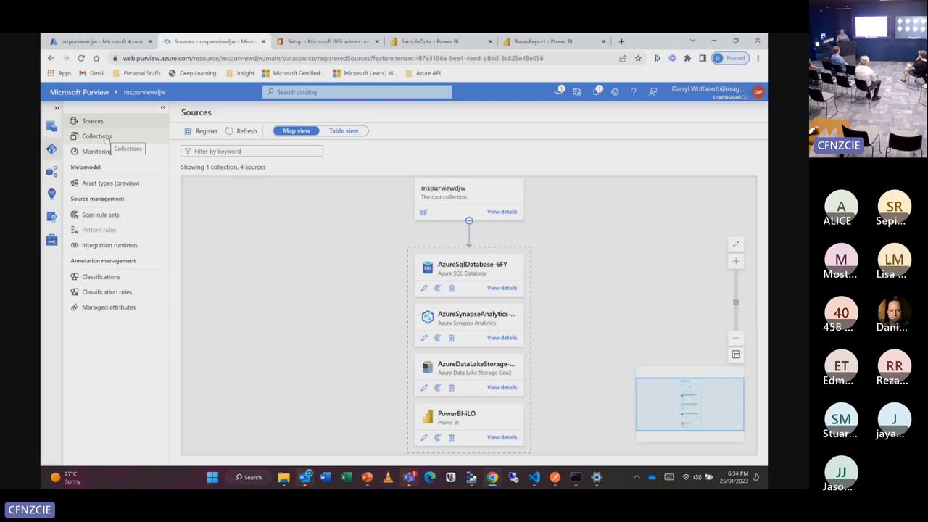
click(106, 139)
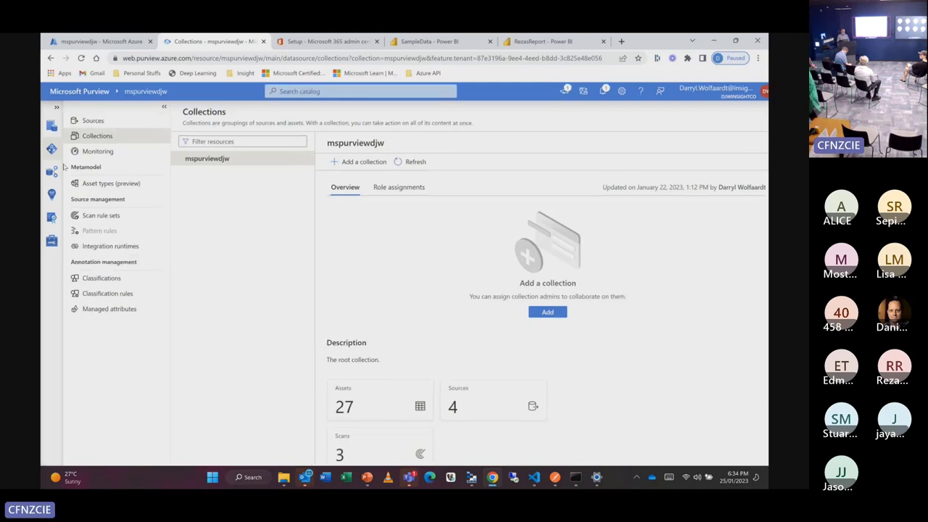
key(ctrl+plus)
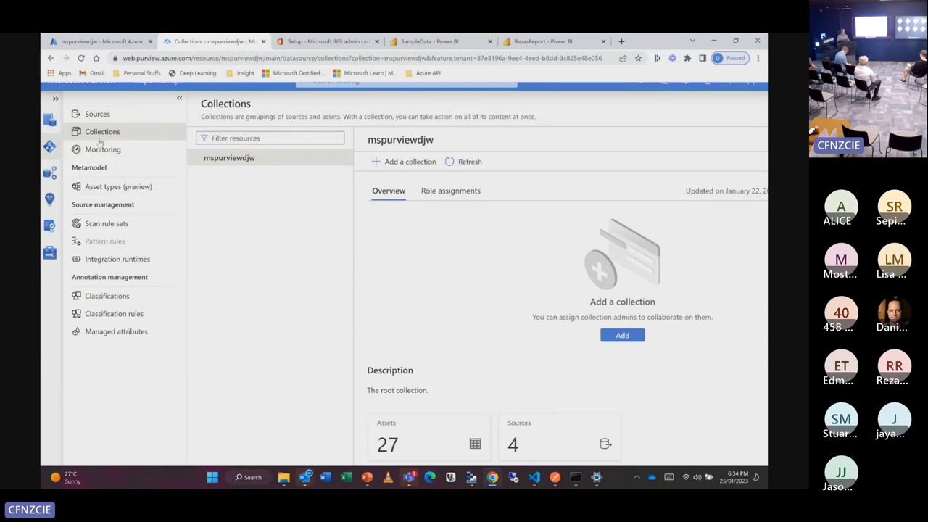
click(102, 150)
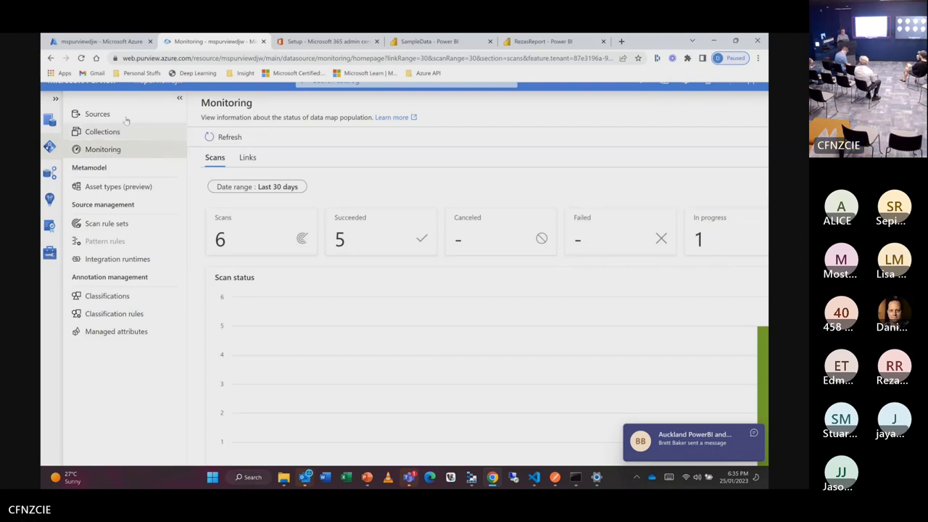
click(224, 140)
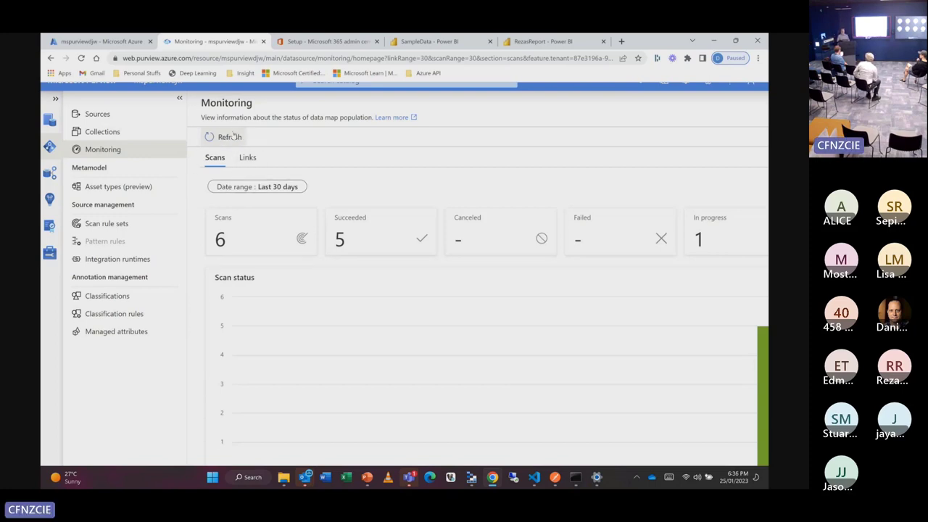
click(230, 137)
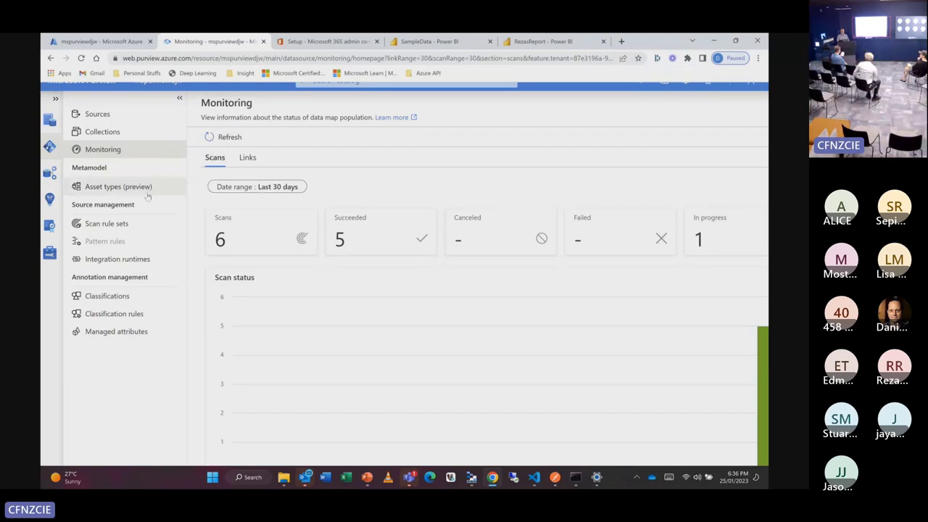
mouse_move(517, 315)
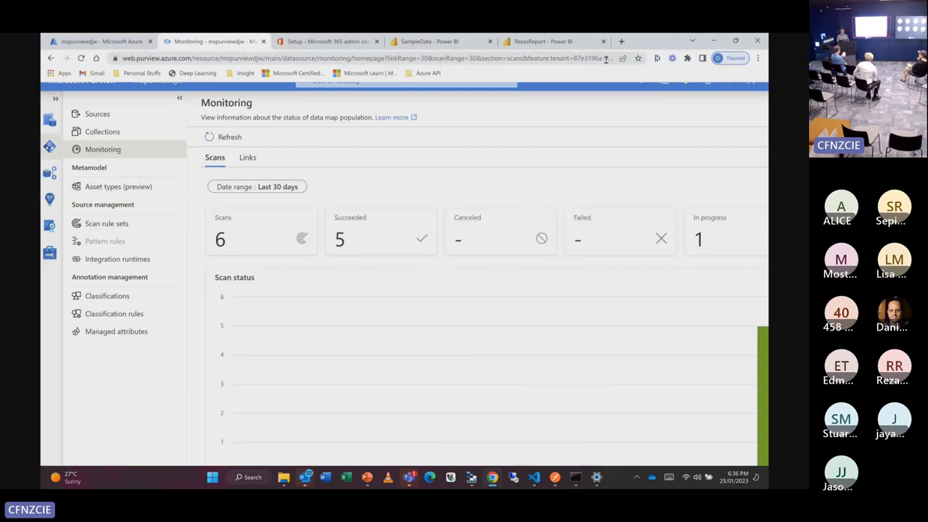
mouse_move(680, 417)
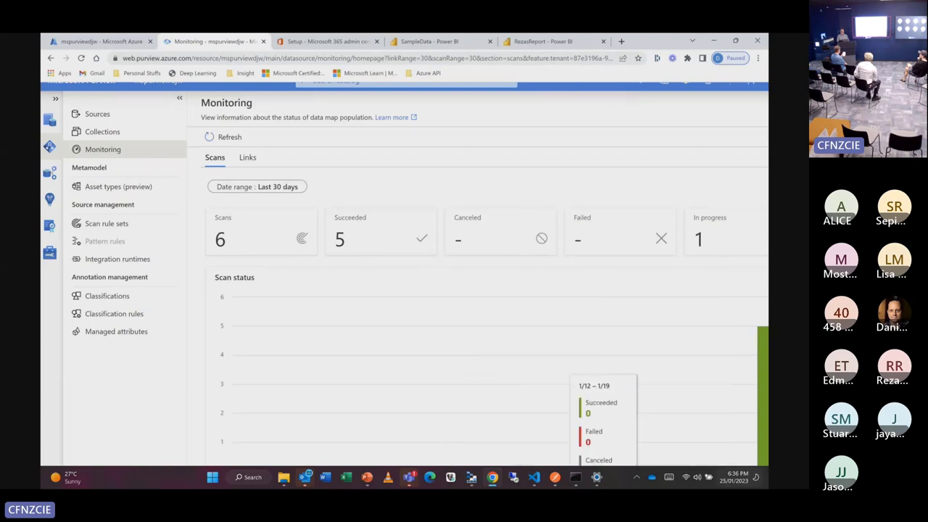
scroll(766, 480, down, 1)
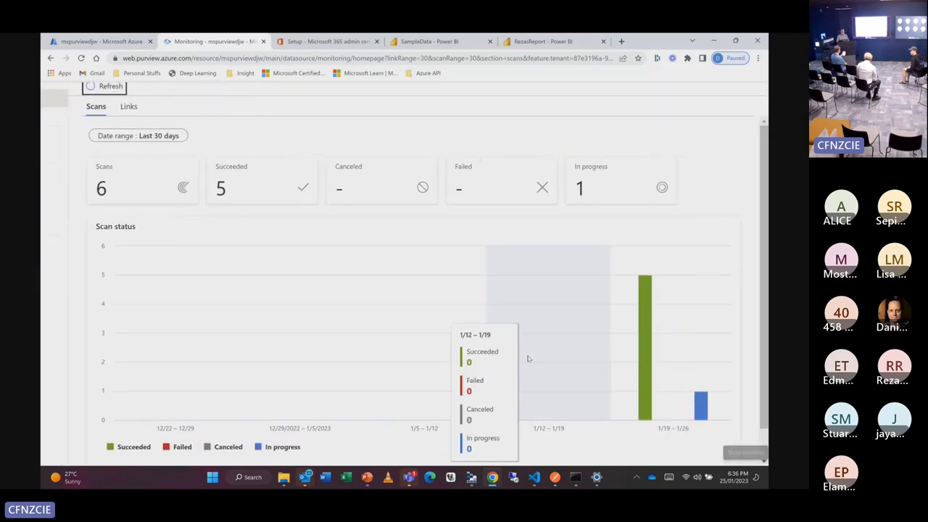
click(113, 87)
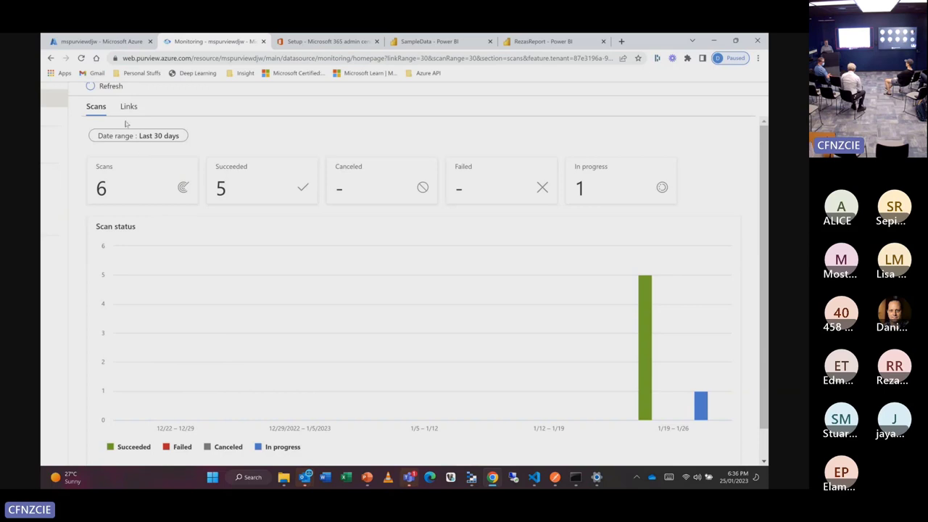
click(112, 86)
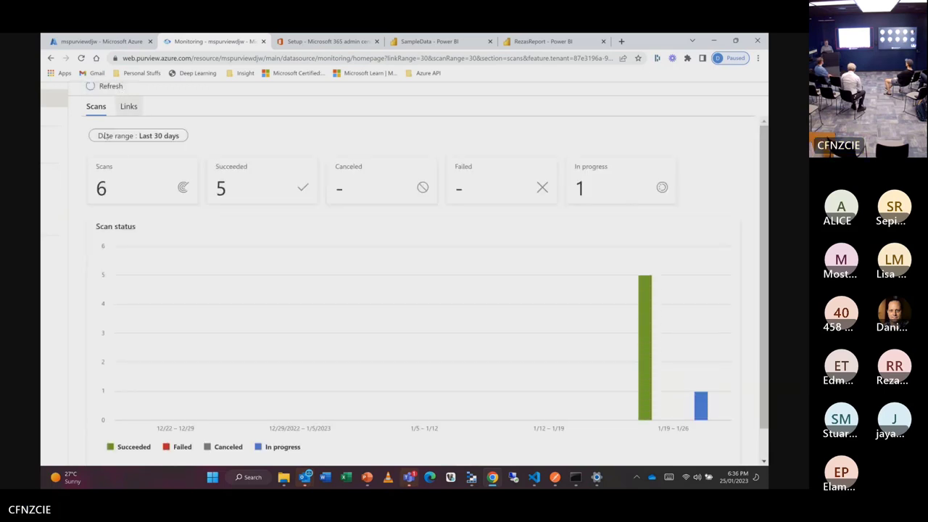
drag(93, 158, 122, 245)
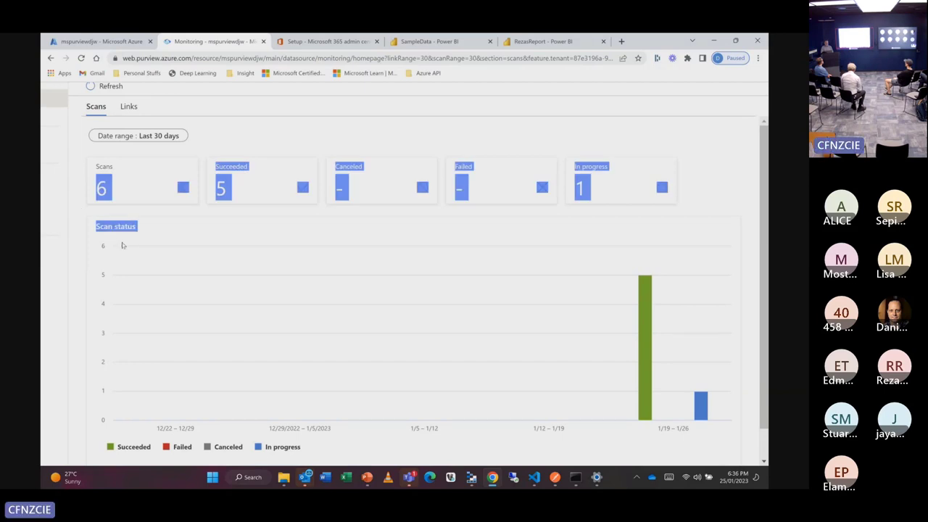
scroll(129, 172, up, 2)
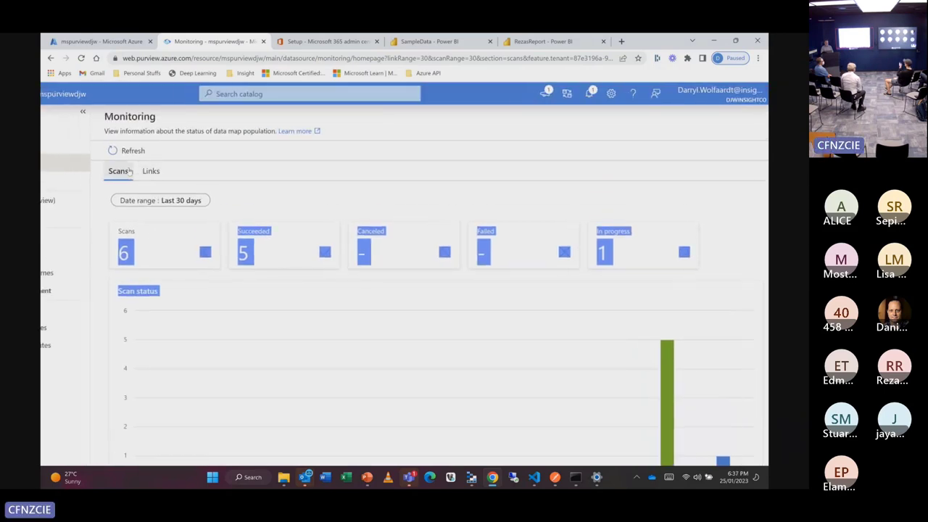
scroll(129, 171, left, 2)
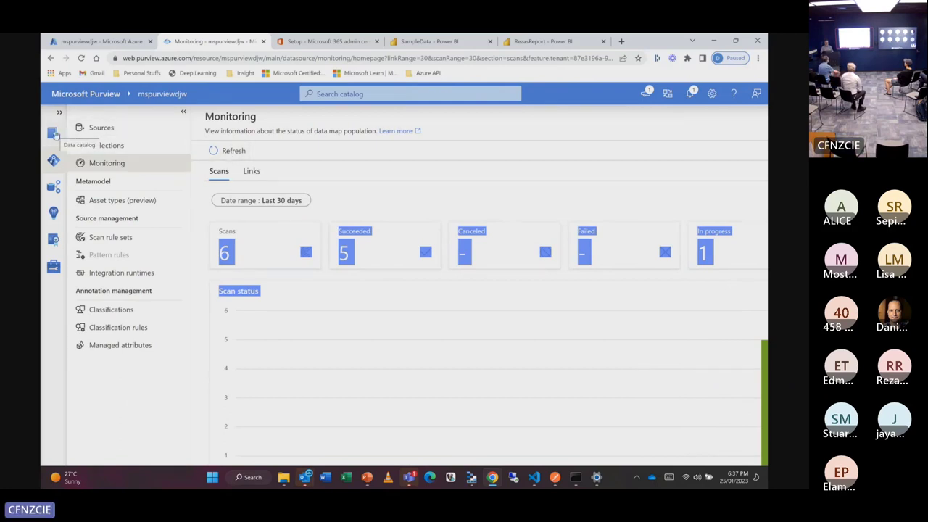
click(54, 134)
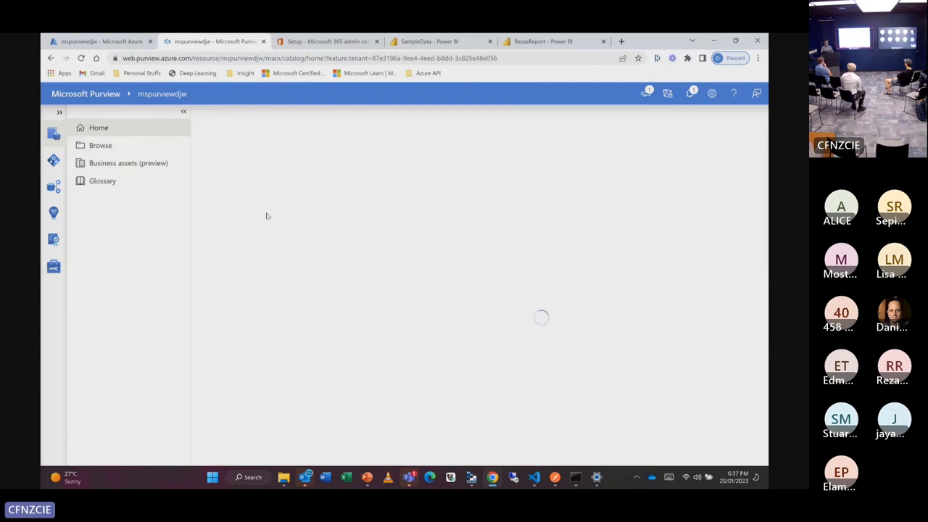
Step: Type 're' in the catalog search and open the RezasReport asset suggestion
click(353, 215)
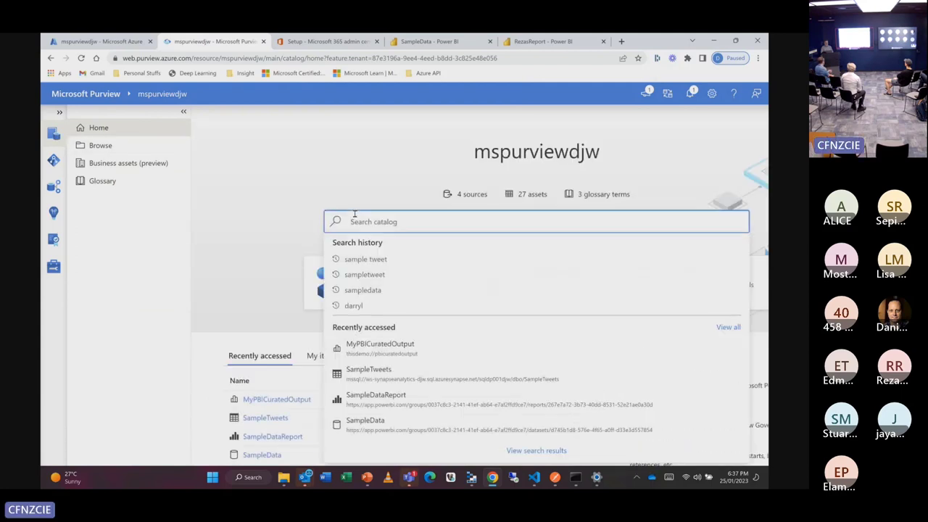
text(re)
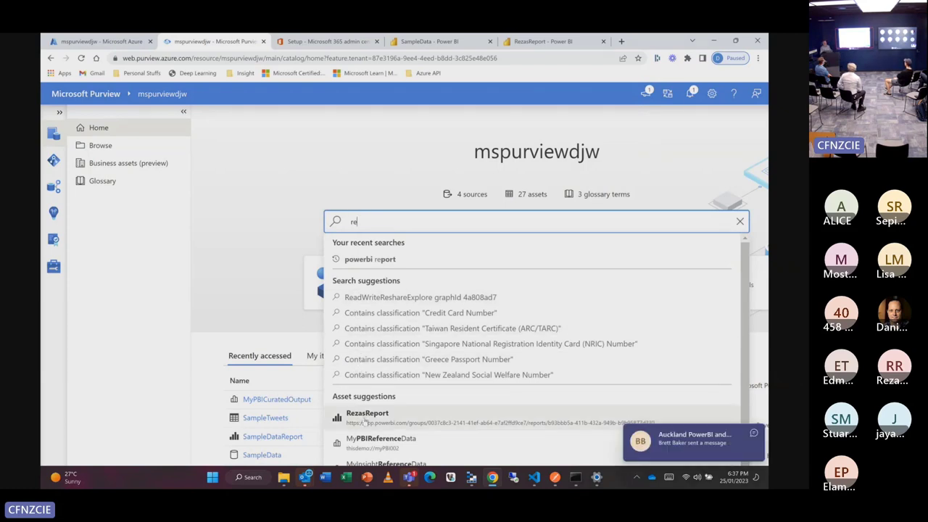
click(365, 422)
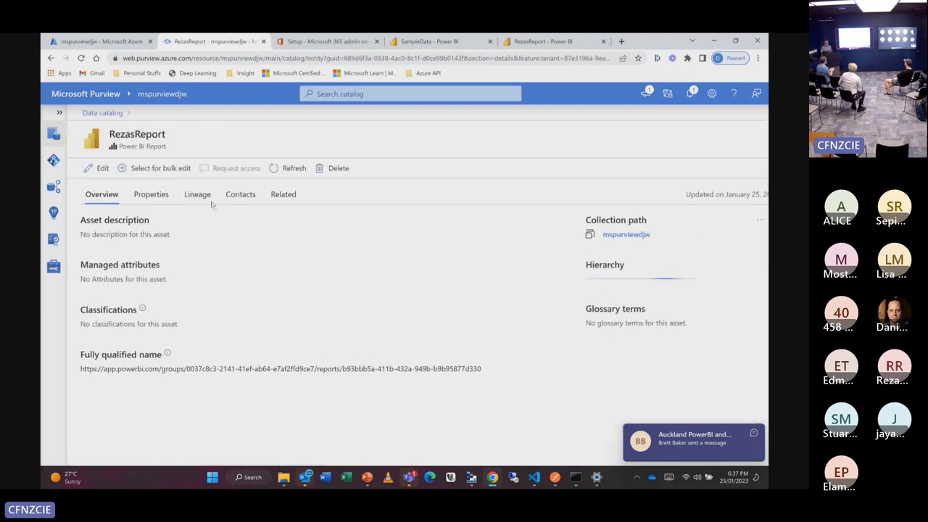
Step: Check RezasReport's lineage from SampleData, then its Contacts showing no experts or owners
click(199, 194)
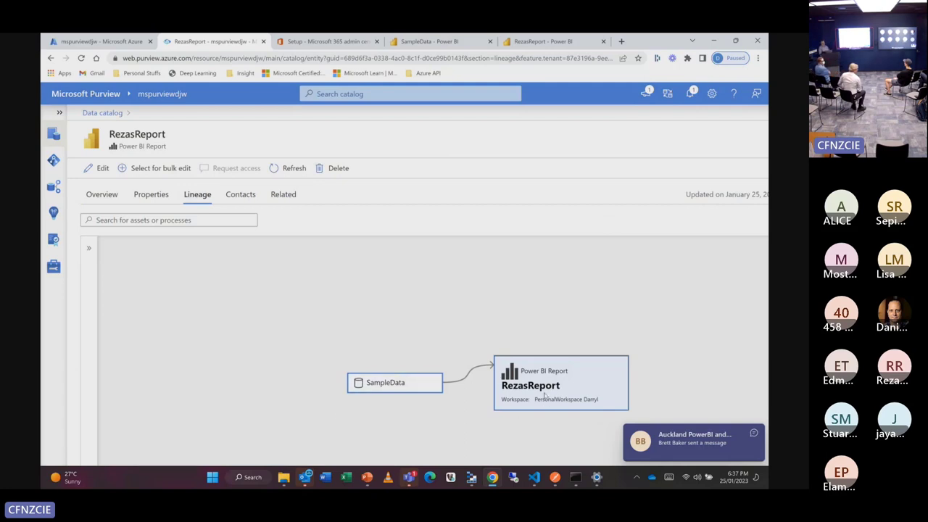
scroll(570, 371, down, 1)
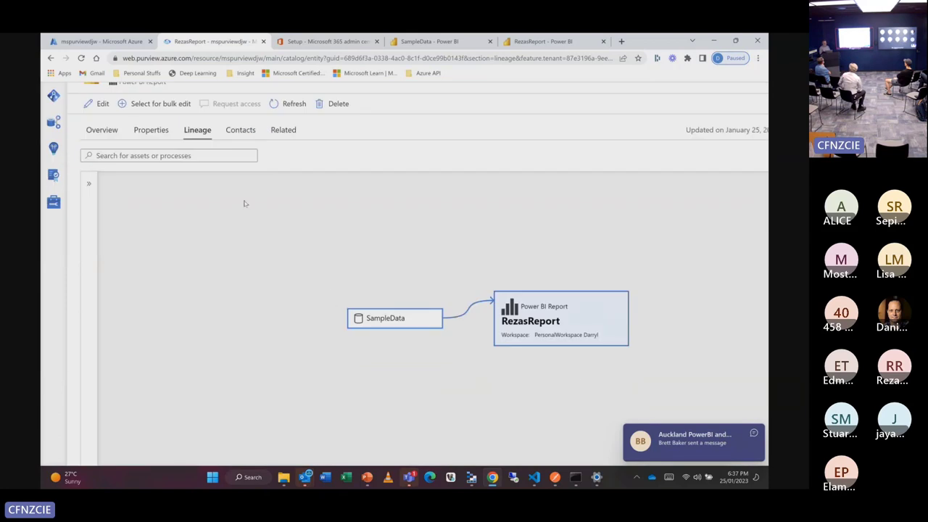
click(241, 129)
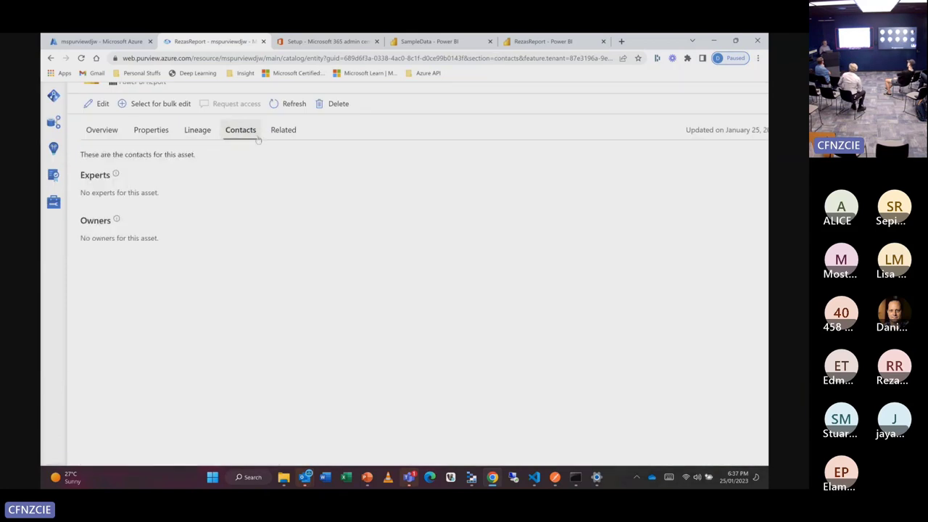
Step: Look through RezasReport's Related, Lineage and Properties tabs, ending on its Overview
click(290, 130)
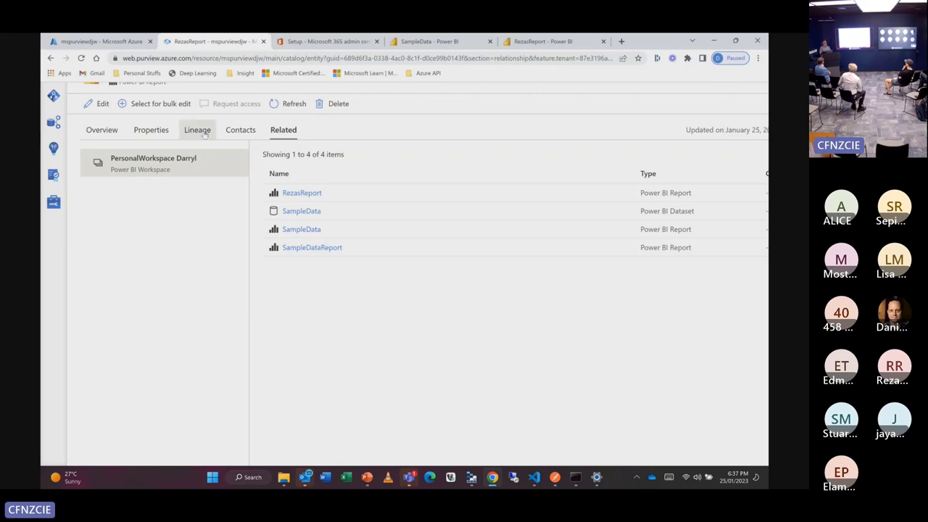
click(204, 131)
click(151, 130)
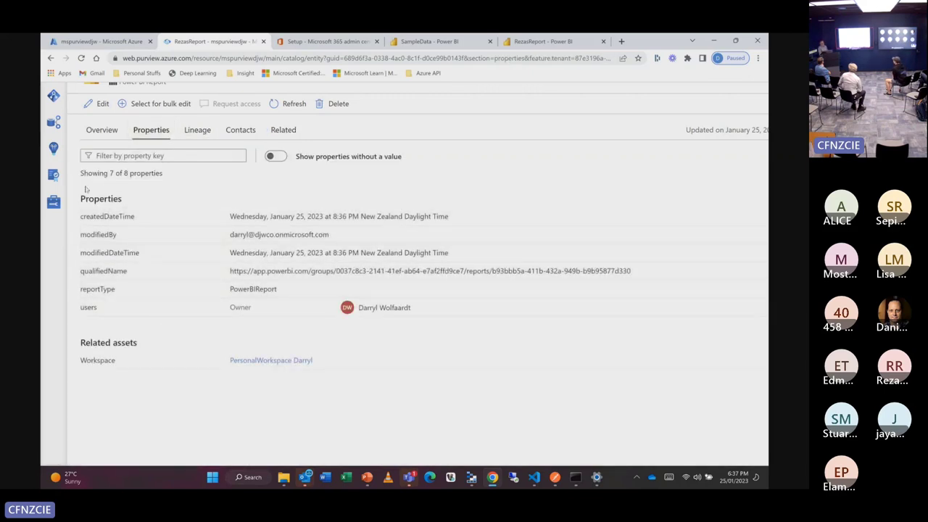
click(92, 137)
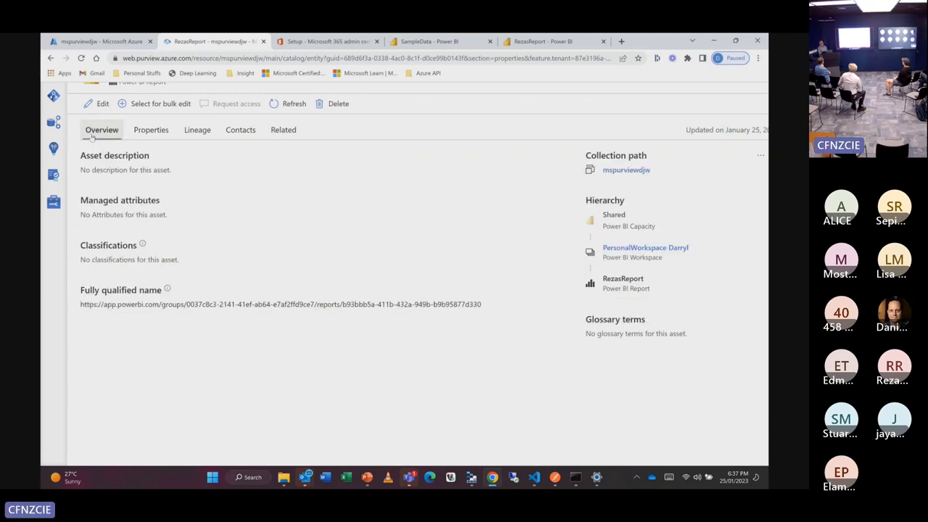